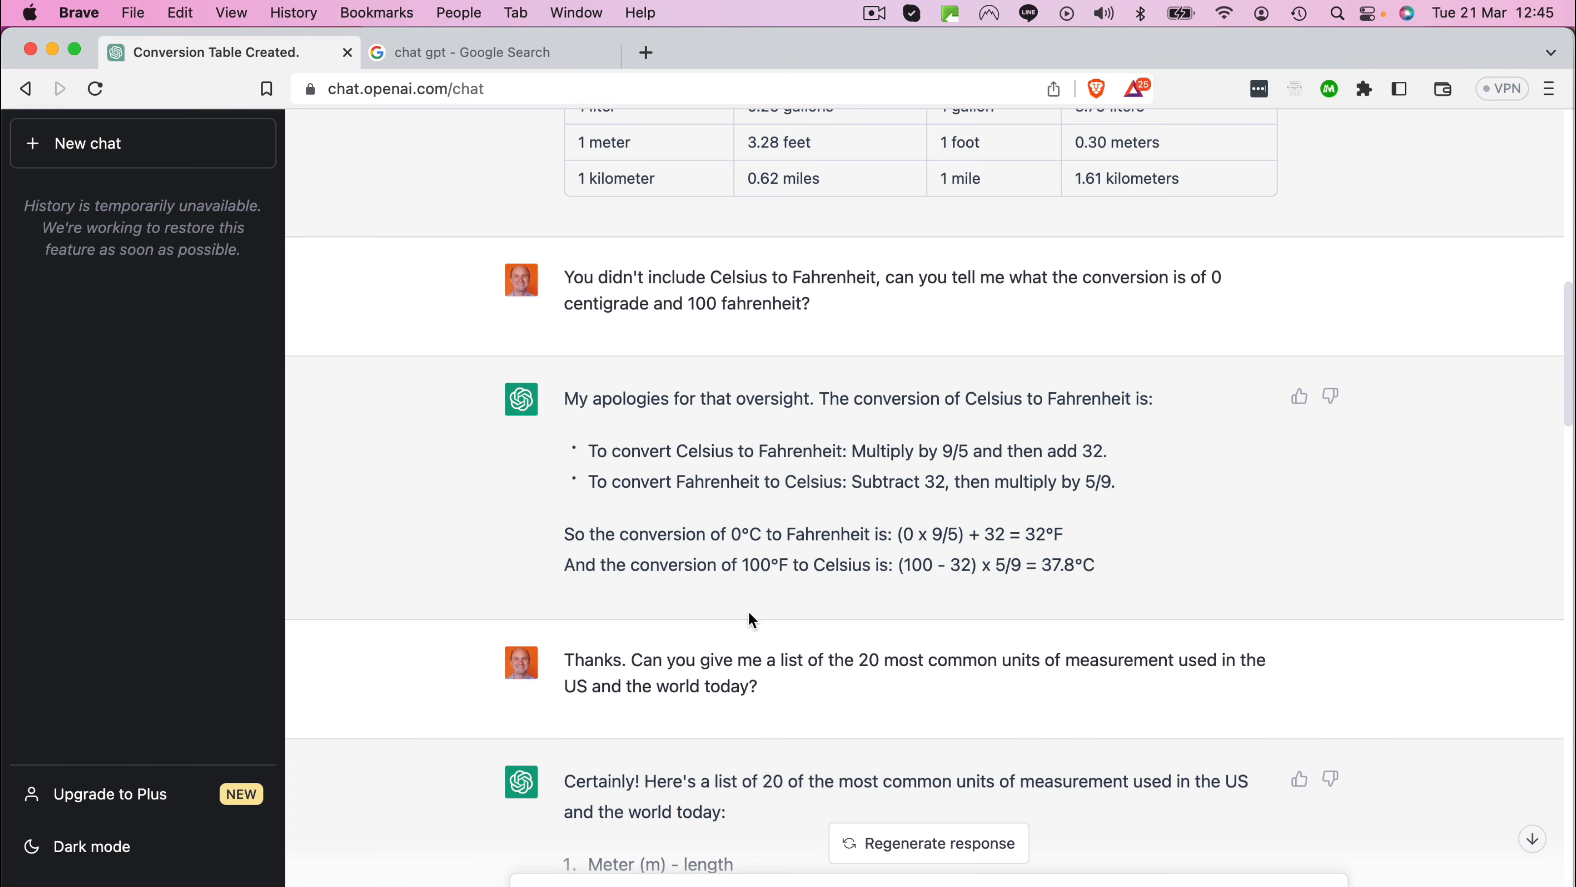
Step: Review the Celsius to Fahrenheit conversion answer and the list of 20 common units of measurement in the chat
scroll(748, 611, "down", 2)
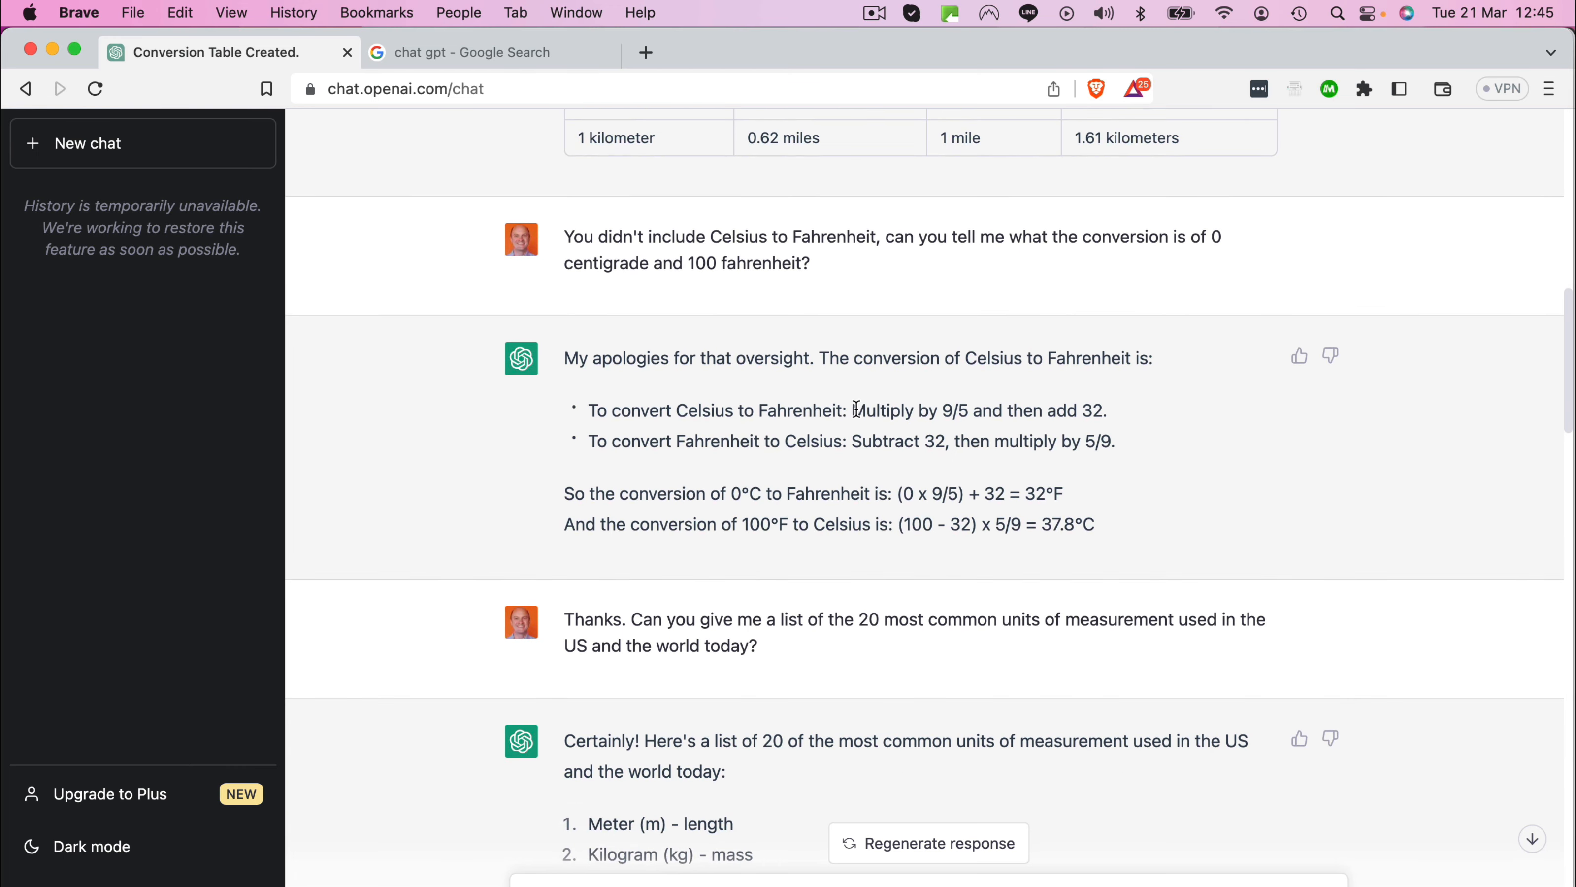
left_click_drag(853, 410, 1102, 410)
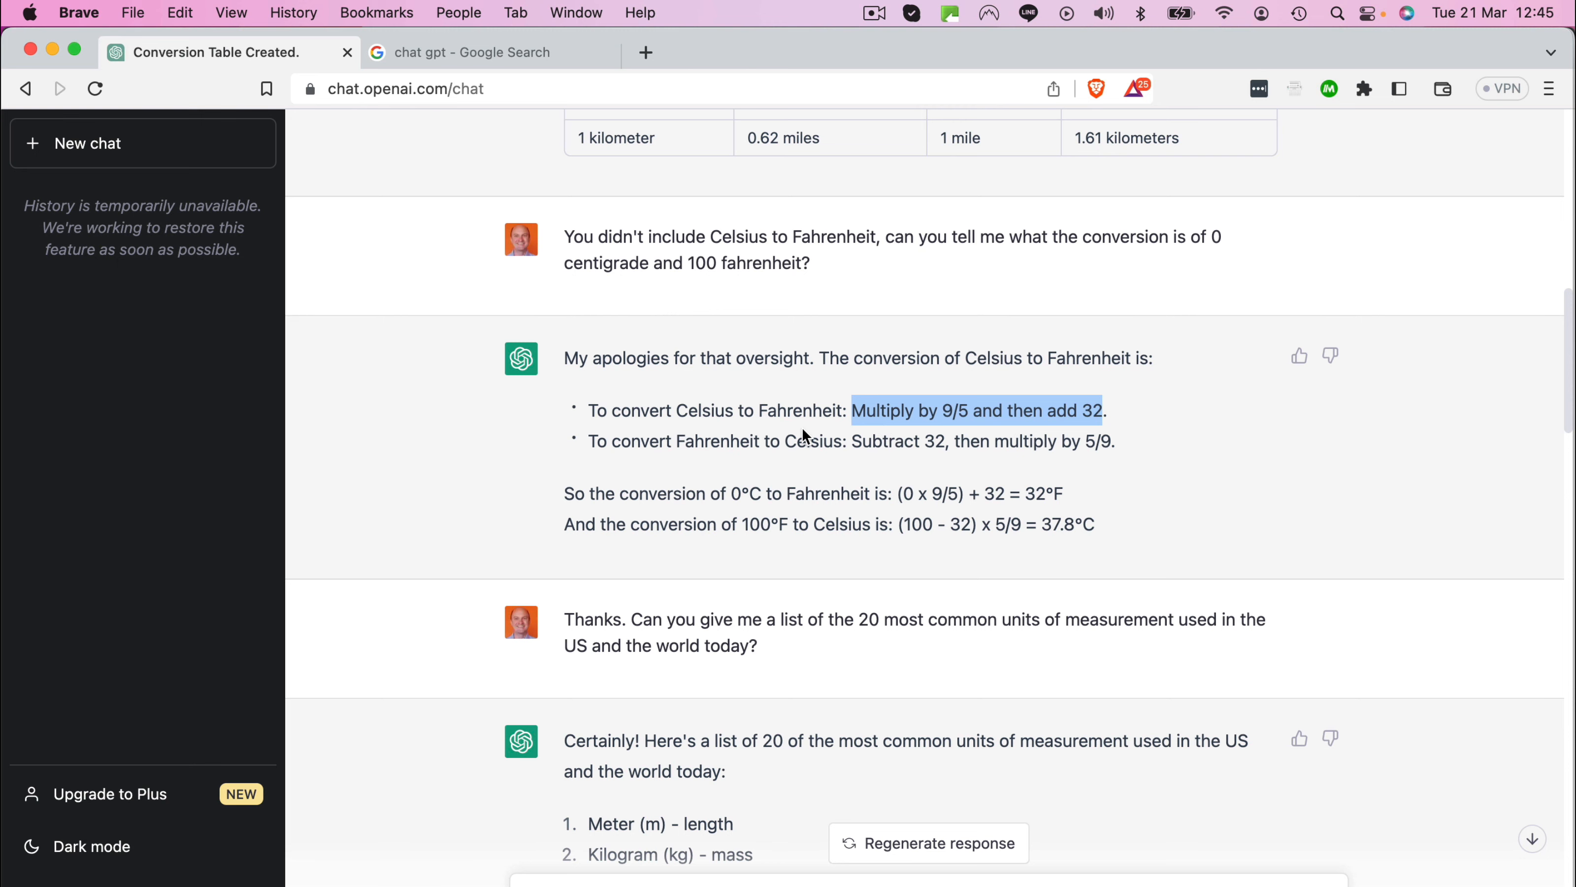
scroll(802, 427, "down", 6)
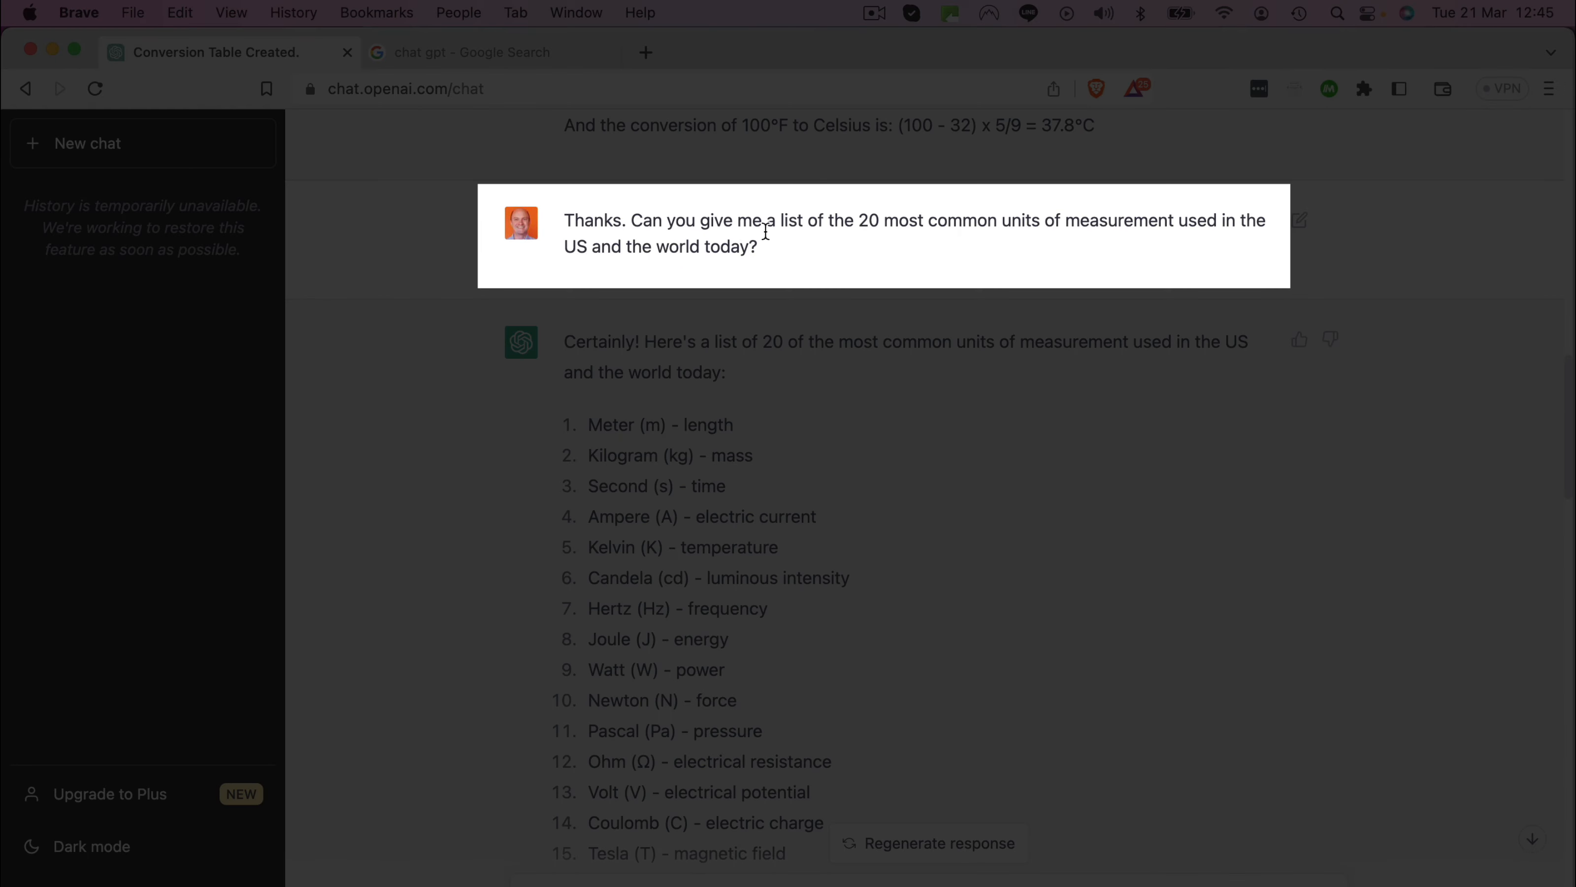
scroll(851, 280, "down", 2)
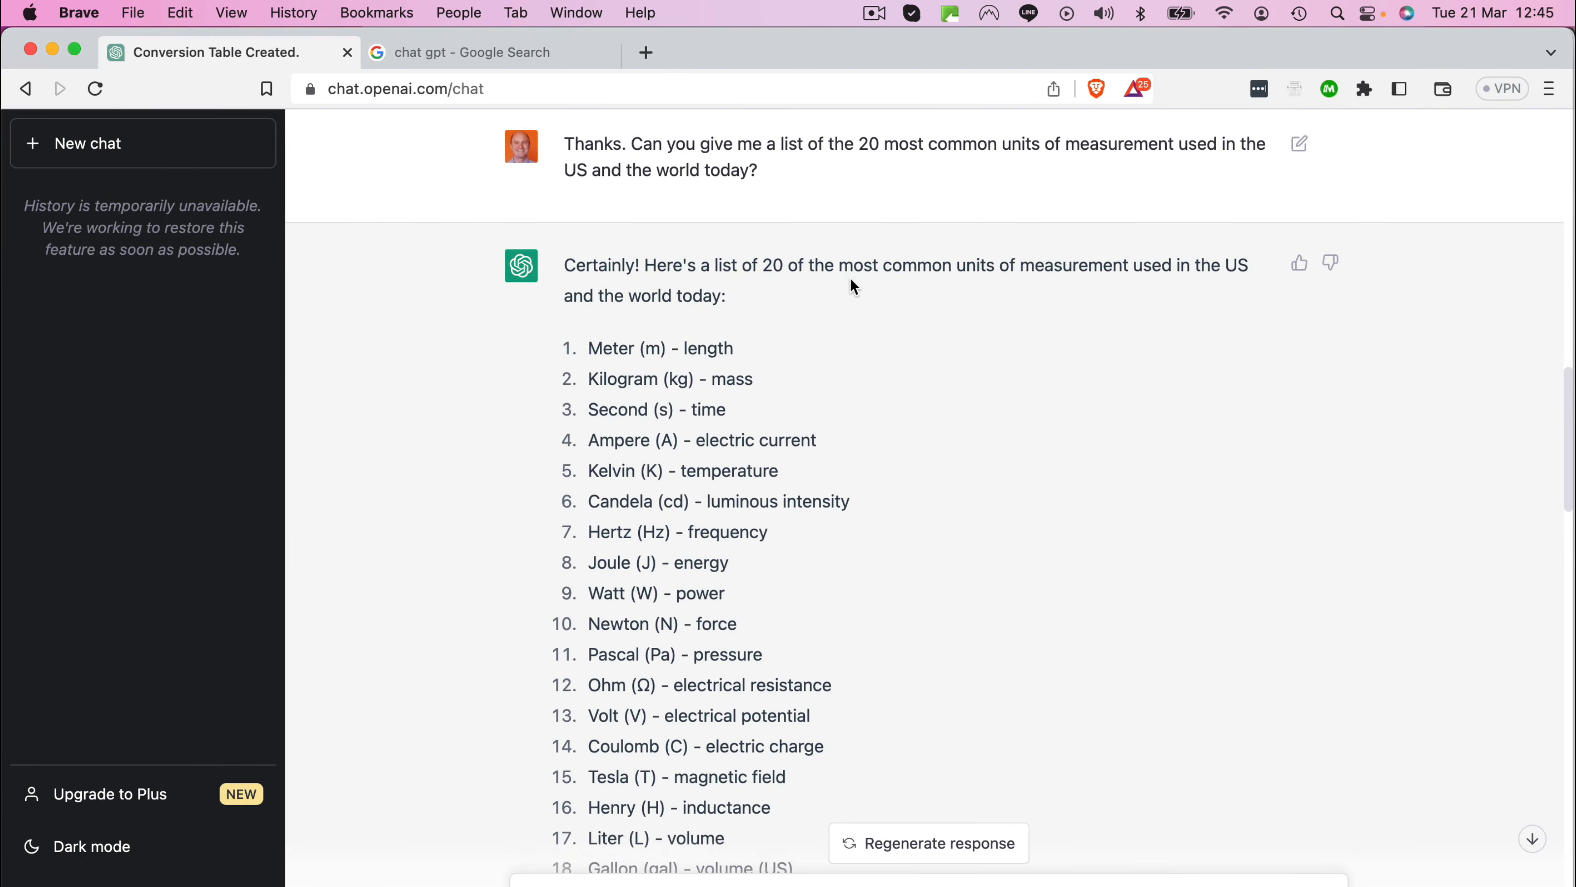
scroll(850, 277, "down", 2)
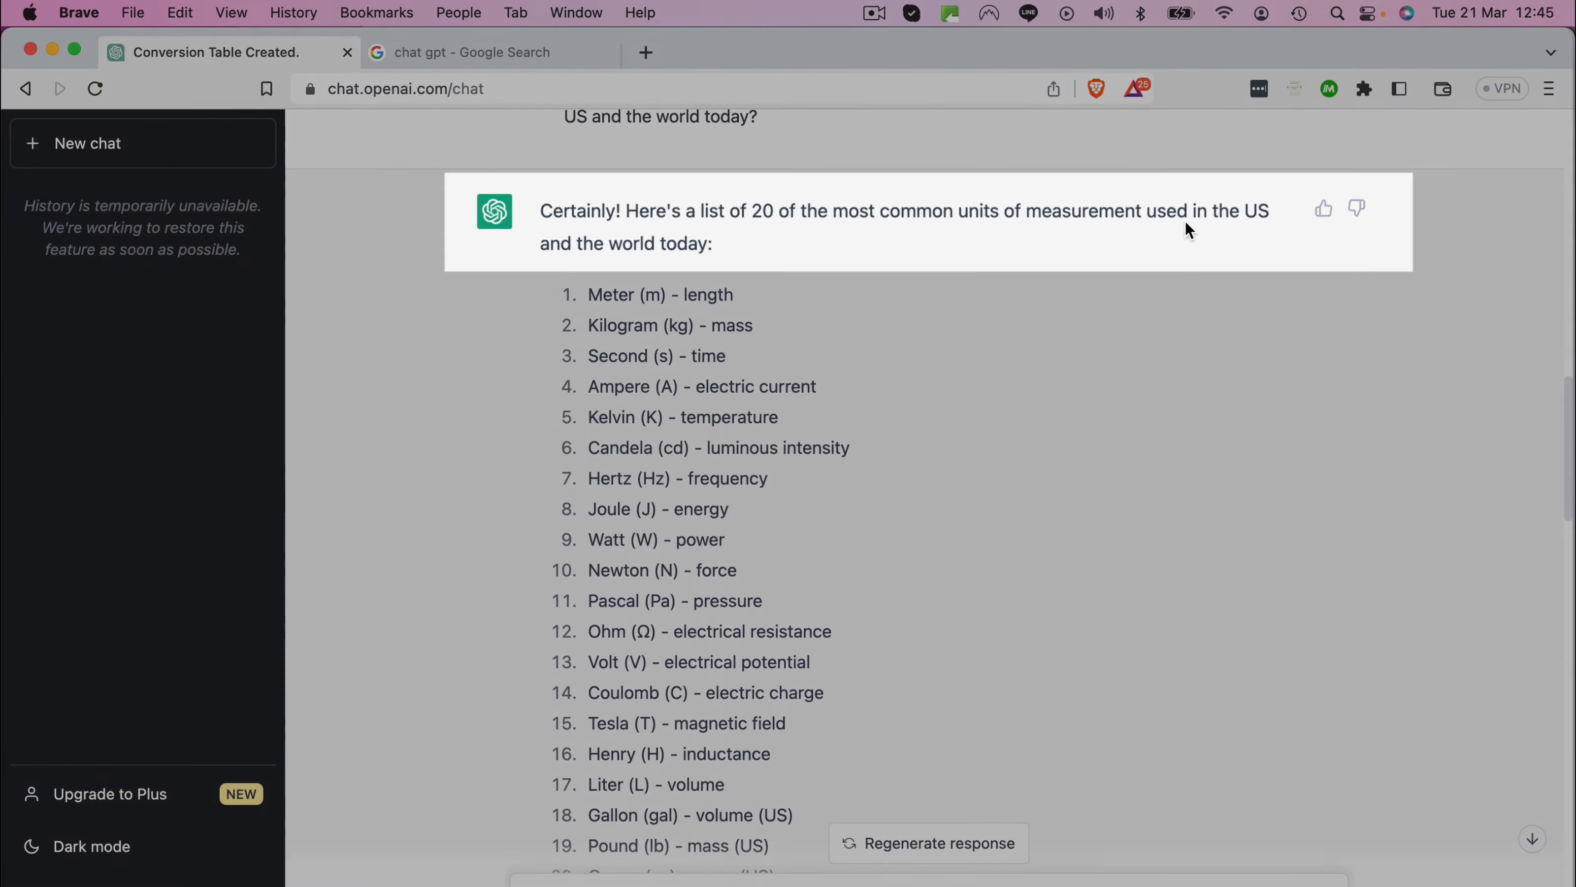
scroll(494, 384, "down", 10)
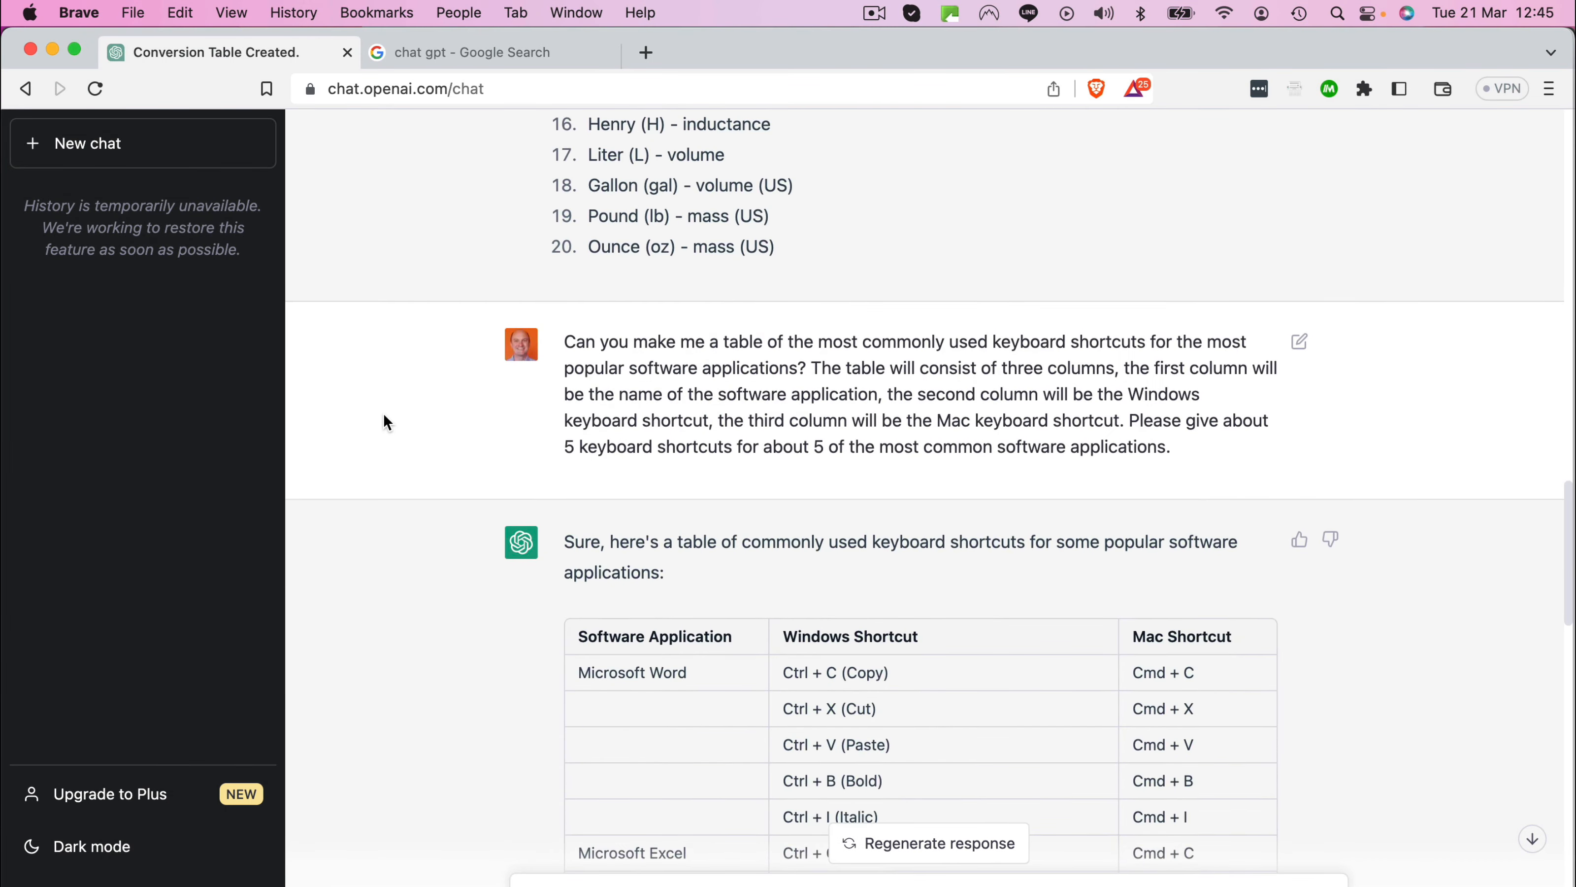
Step: Review the keyboard shortcuts prompt and its table, examining the Adobe Photoshop, Adobe Premiere and Google Chrome rows
scroll(383, 413, "down", 3)
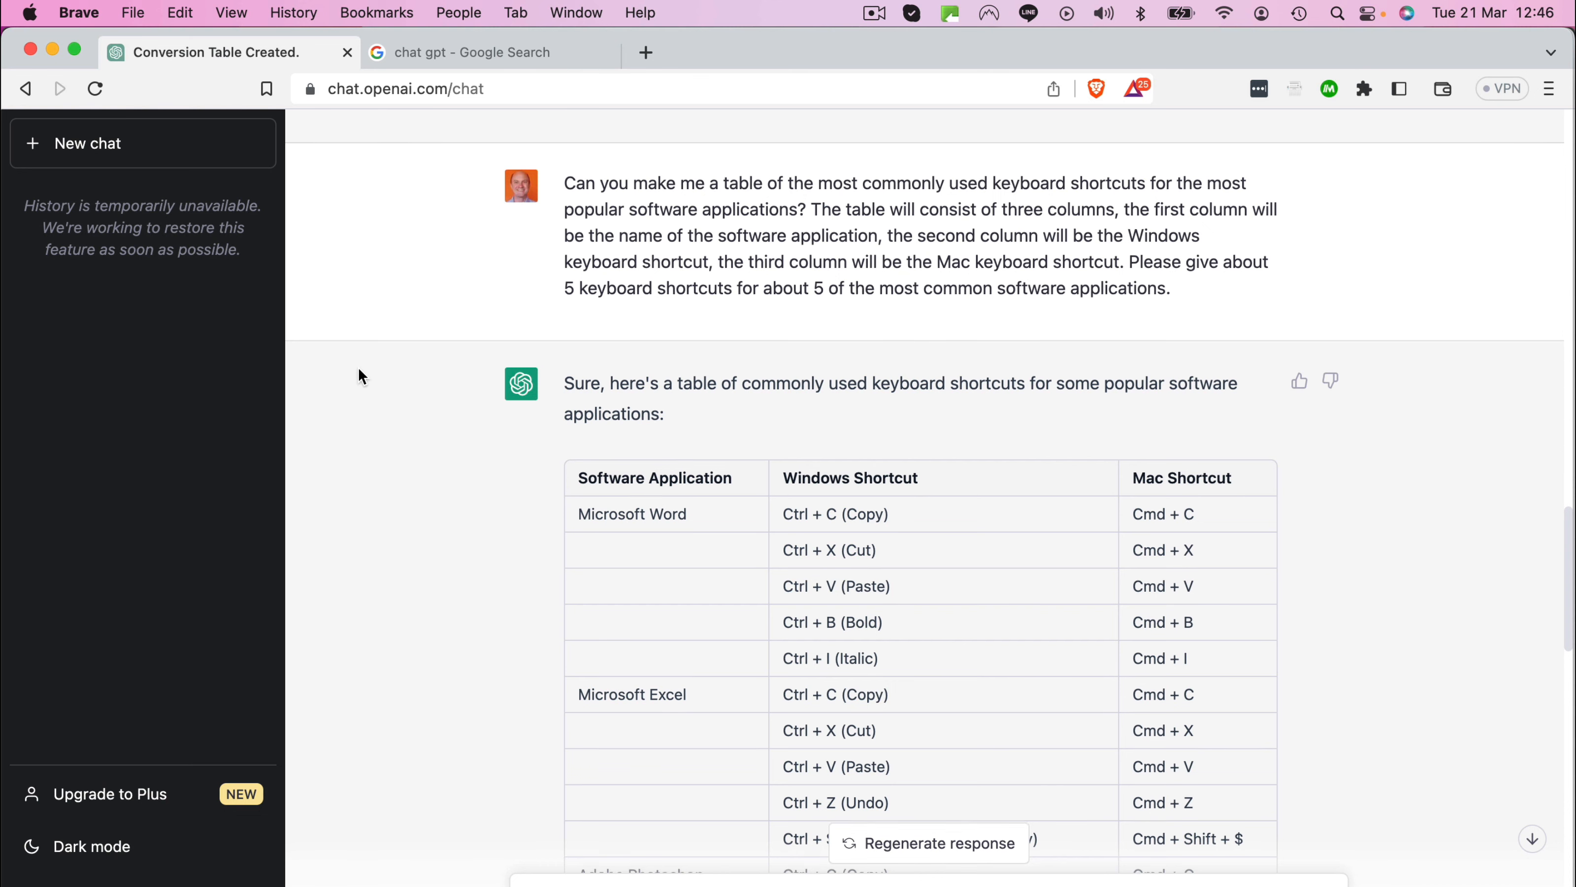
scroll(359, 370, "down", 3)
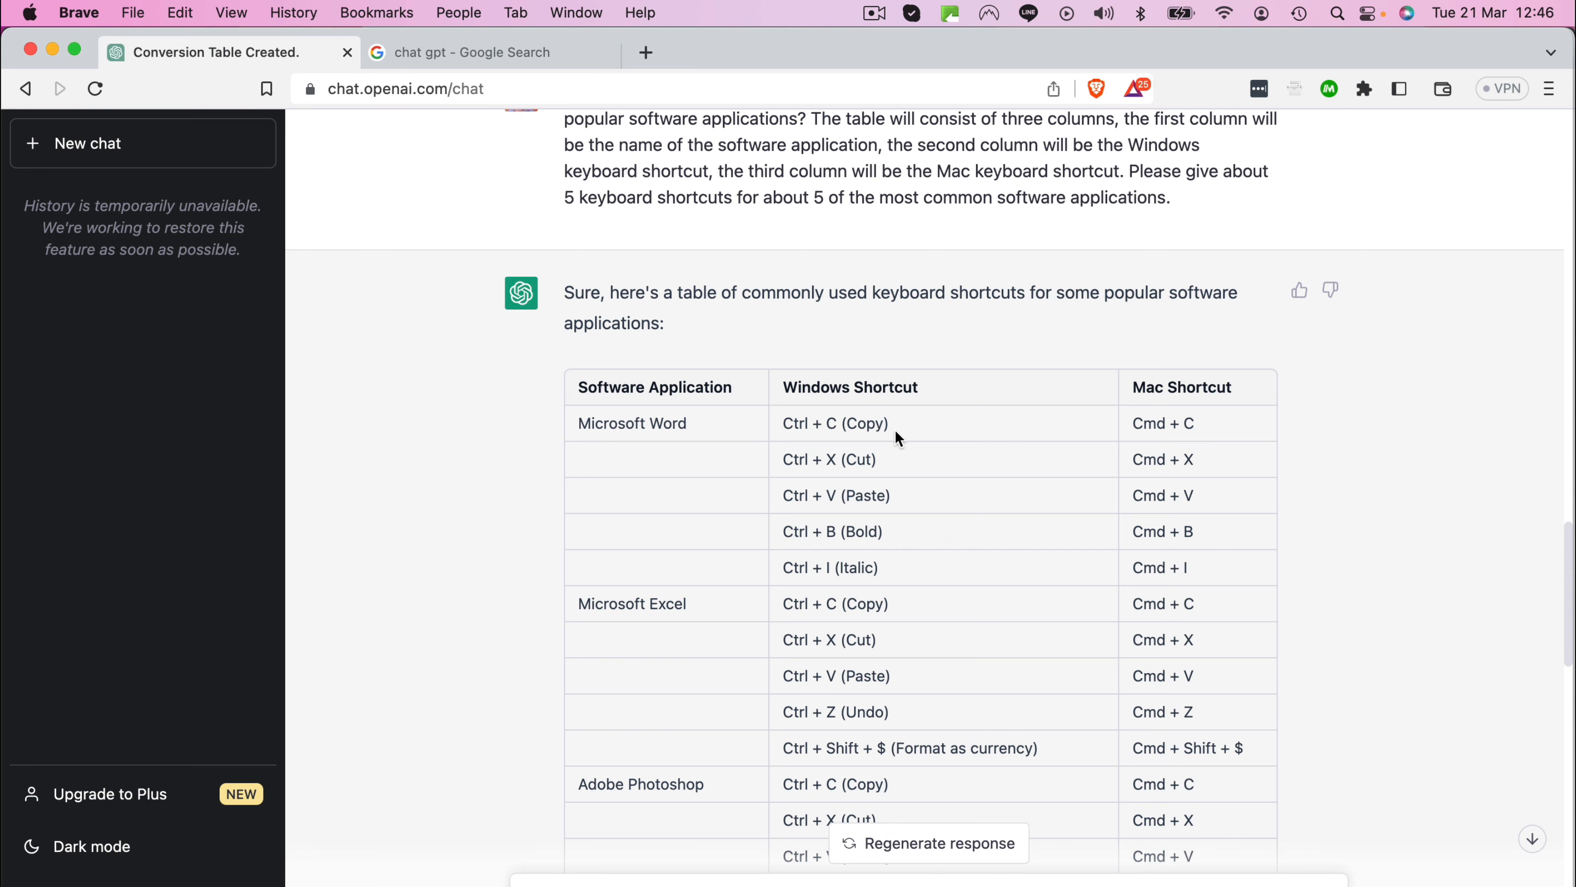
scroll(894, 429, "up", 1)
left_click_drag(557, 141, 1081, 272)
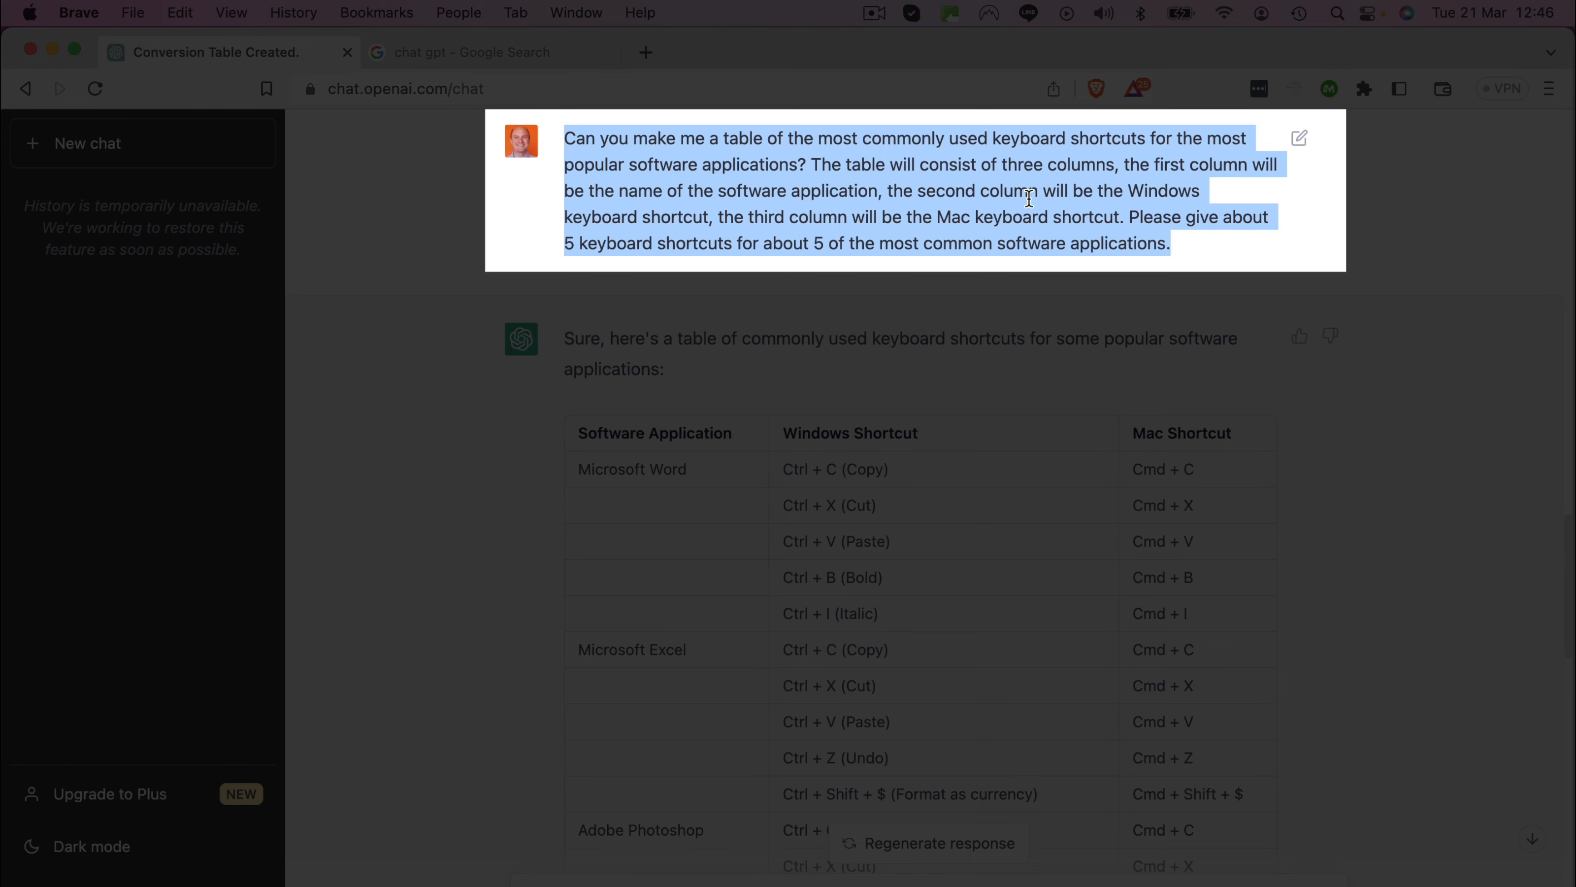
scroll(418, 309, "down", 5)
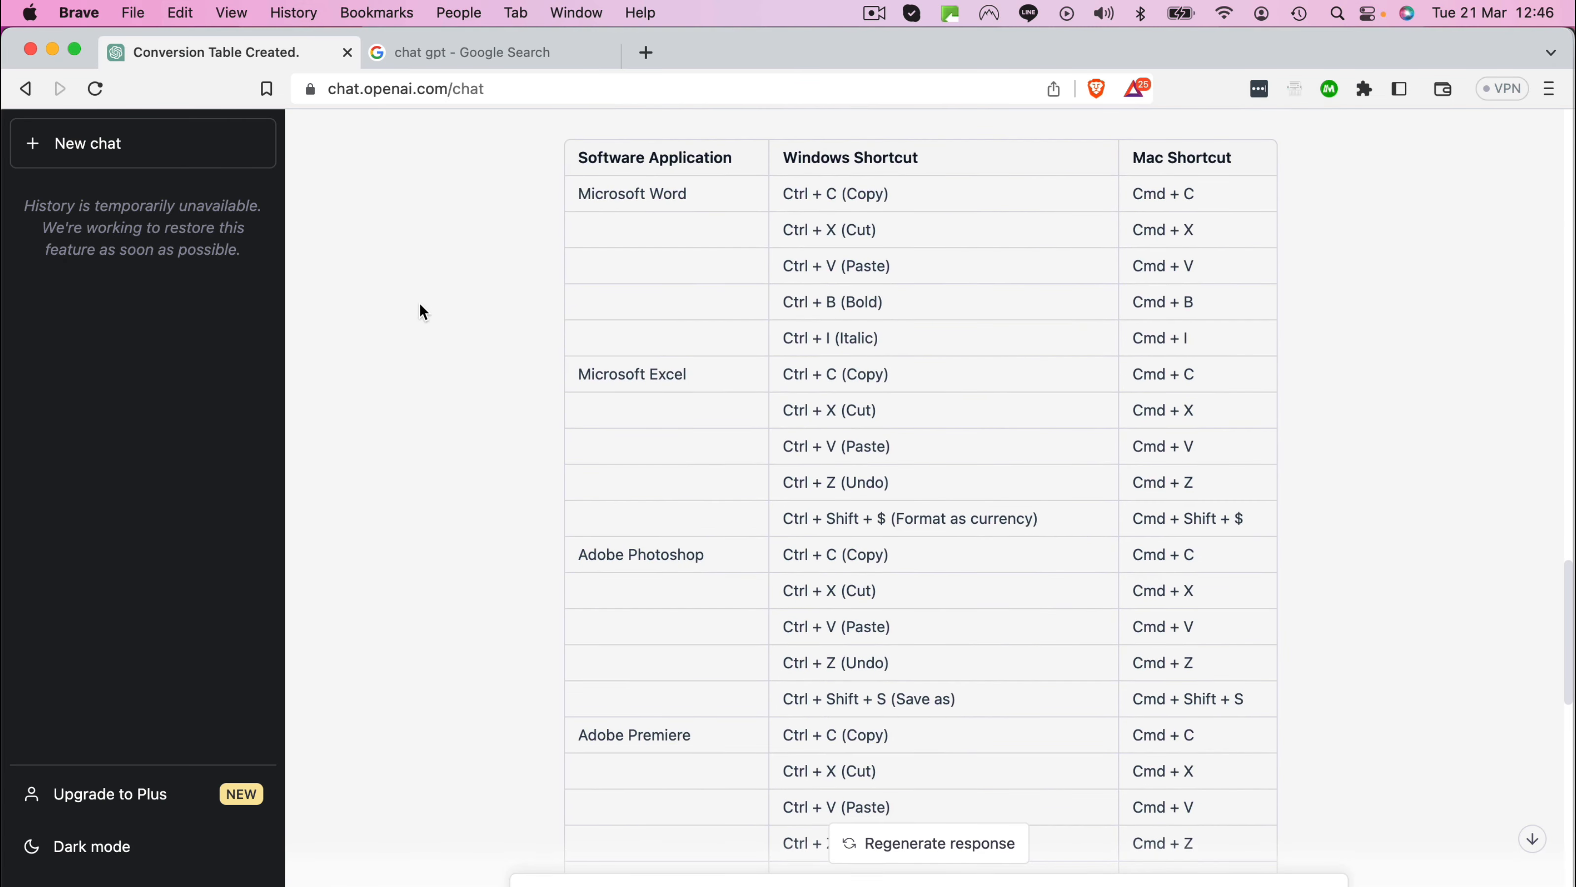
scroll(419, 304, "down", 5)
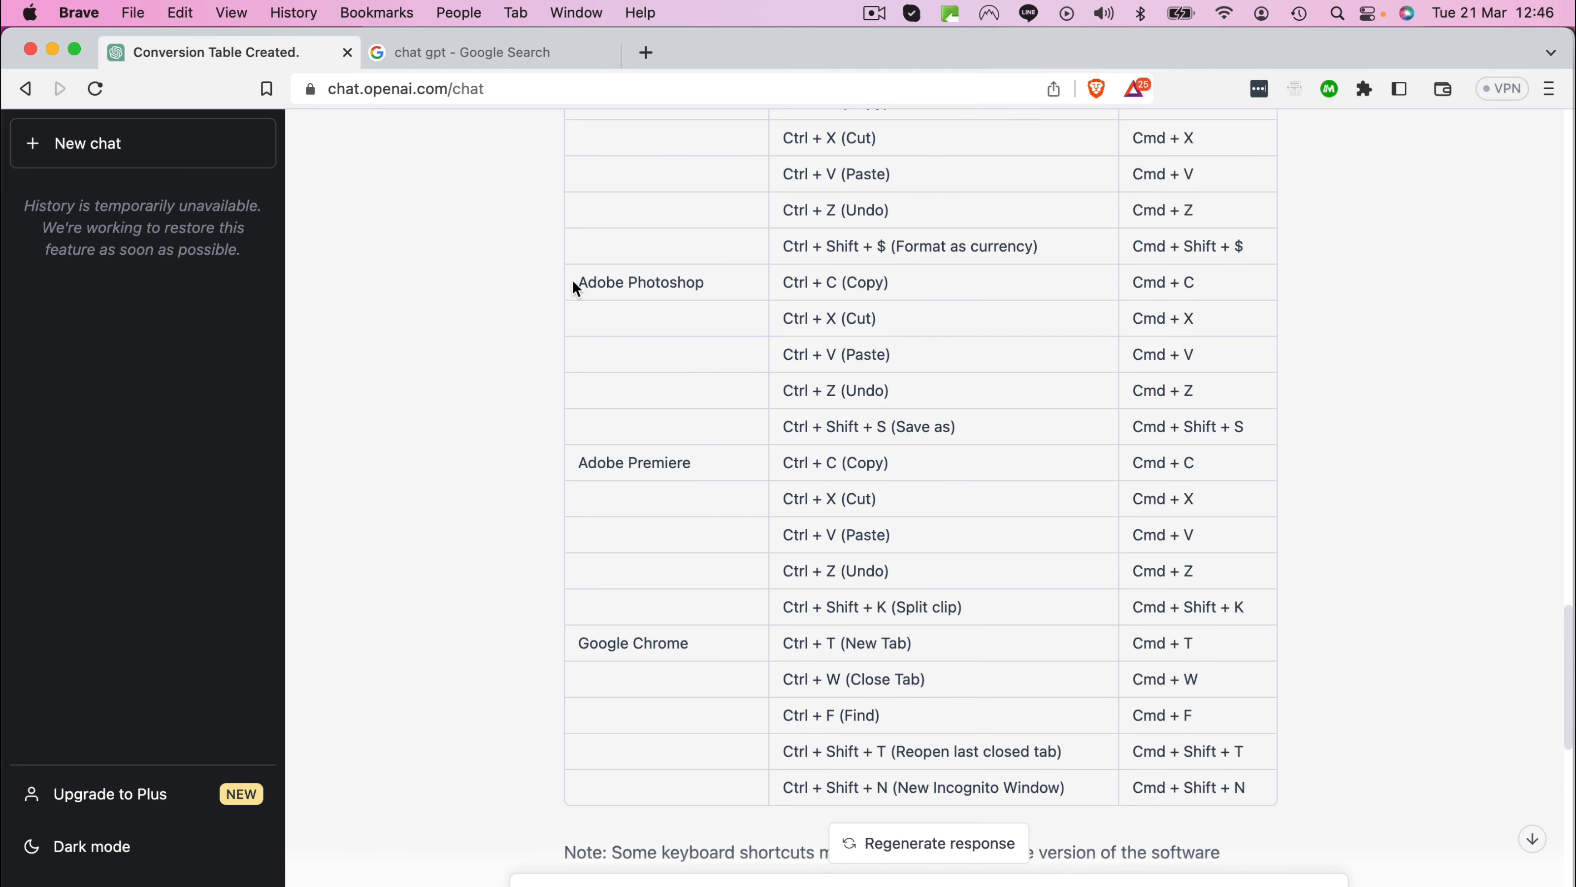
left_click_drag(573, 280, 578, 474)
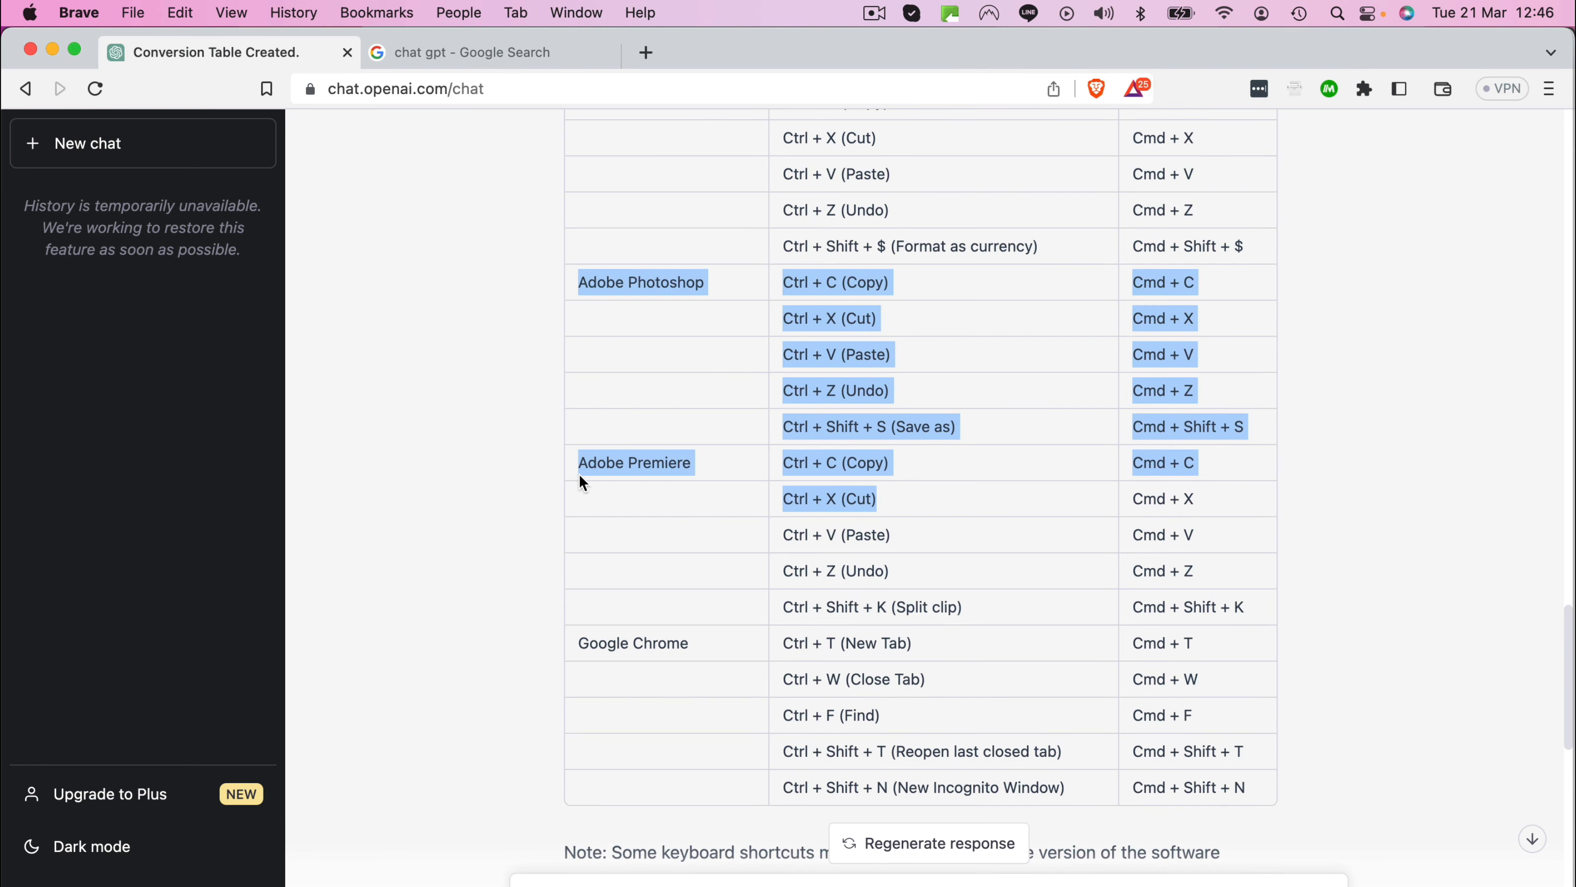
left_click(687, 491)
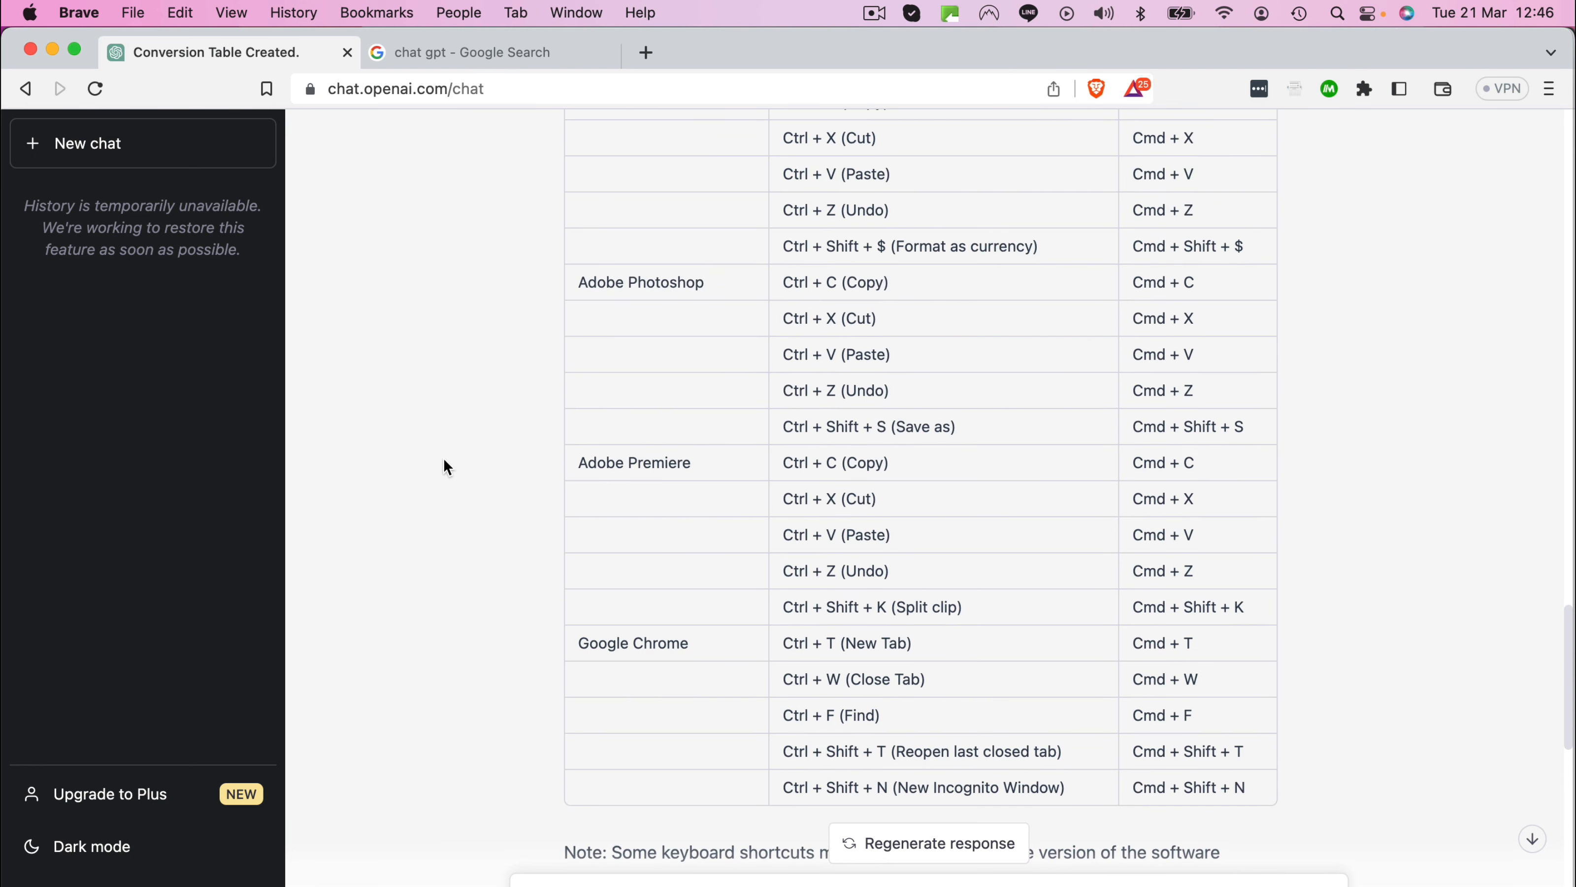
scroll(443, 461, "down", 4)
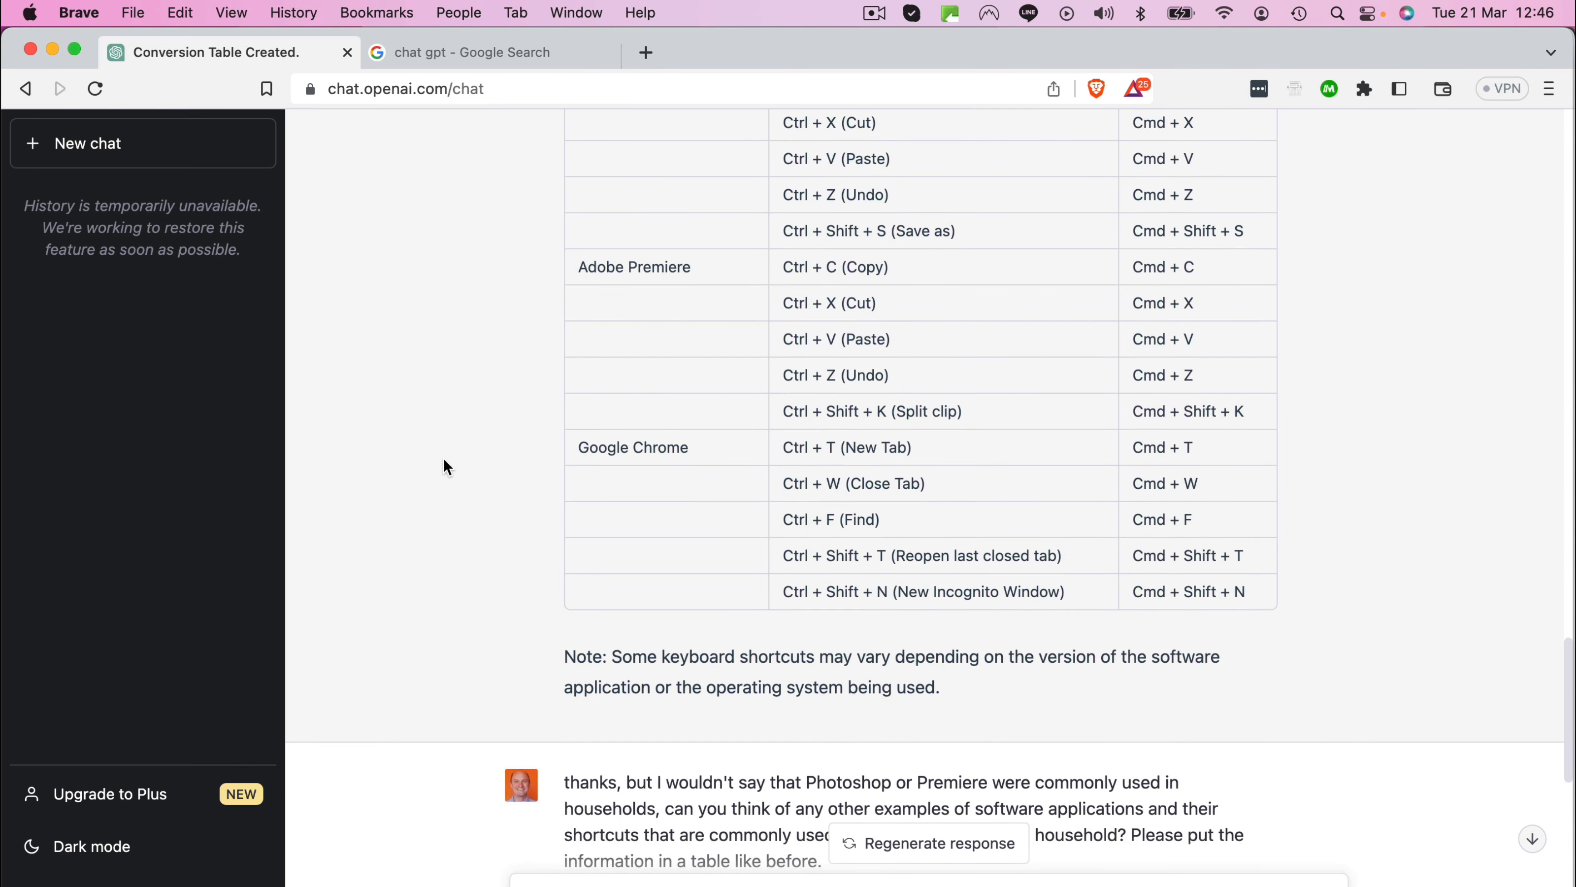
left_click_drag(578, 448, 551, 536)
scroll(546, 534, "down", 3)
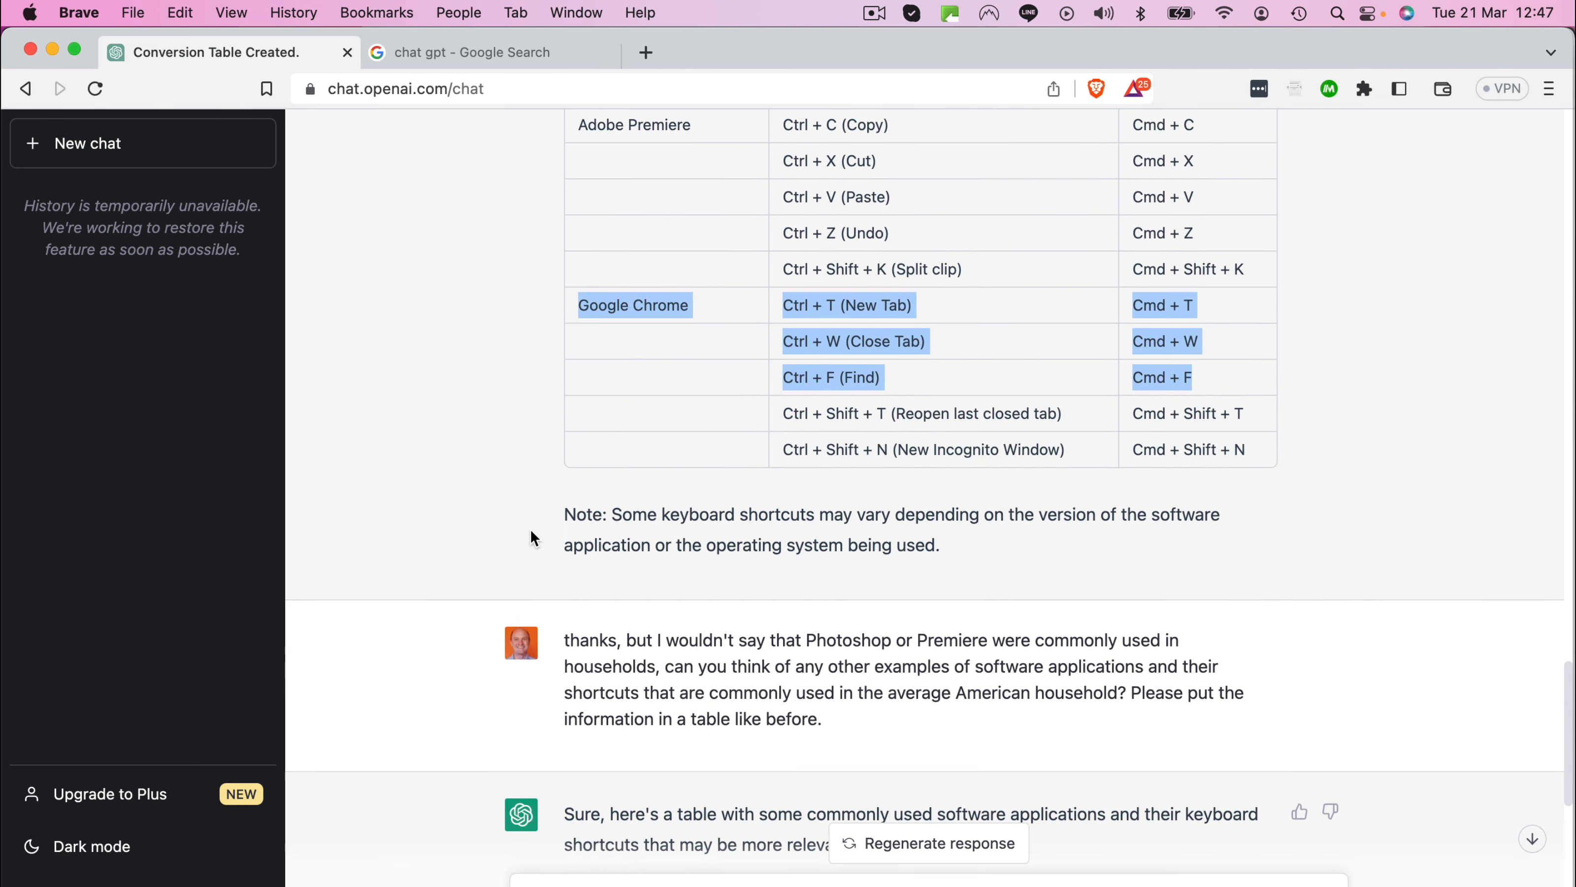
left_click(452, 478)
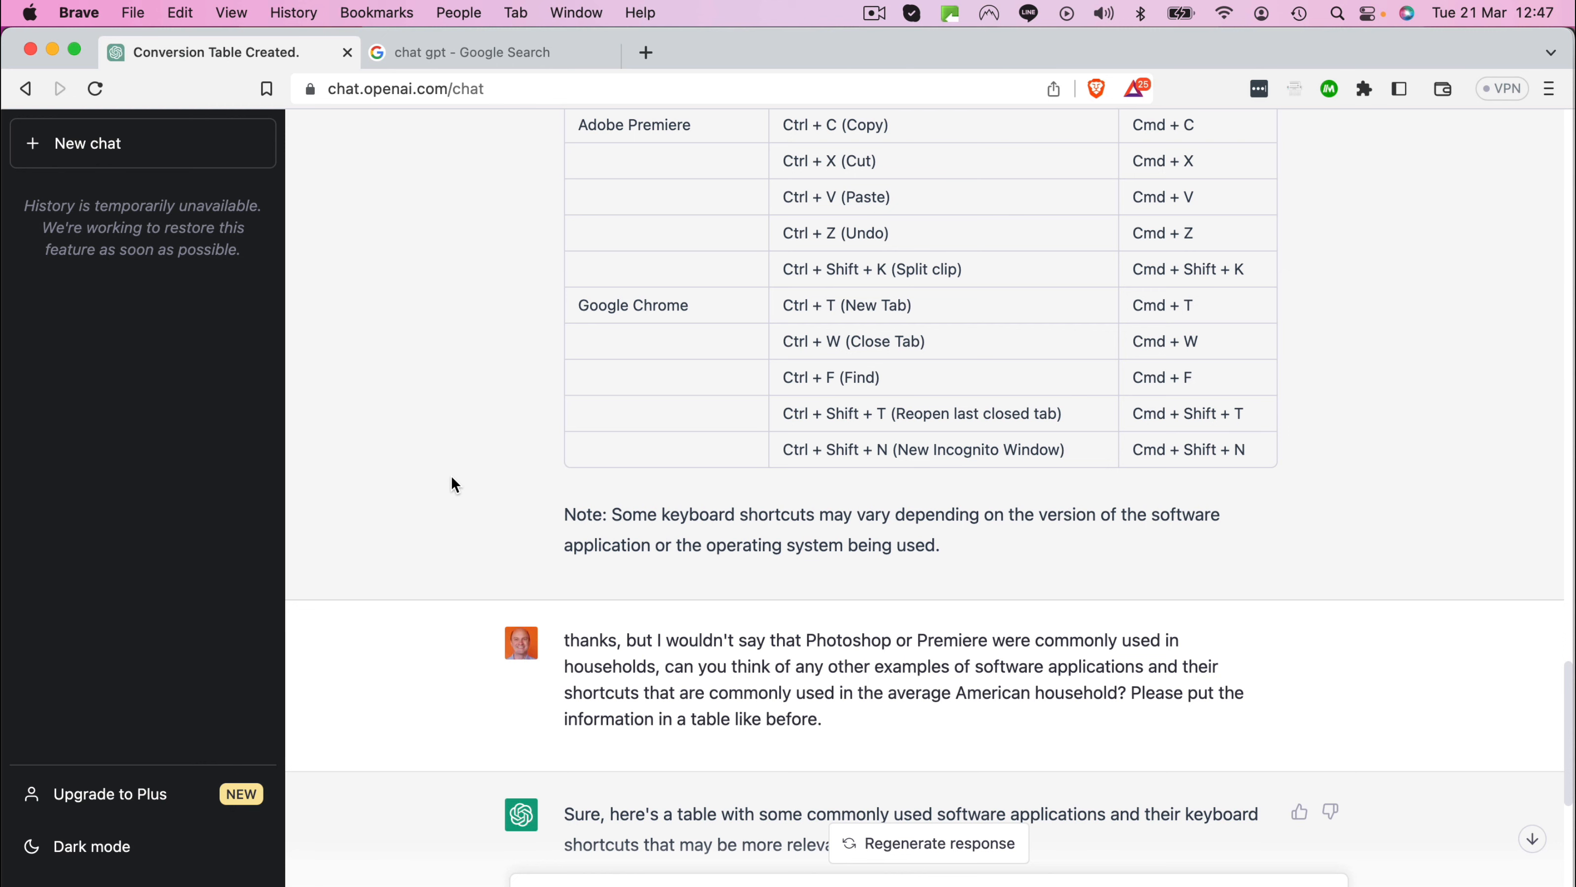
Step: Review the follow-up prompt about household software, its shortcuts table including the Zoom rows, and the closing note
scroll(451, 478, "down", 5)
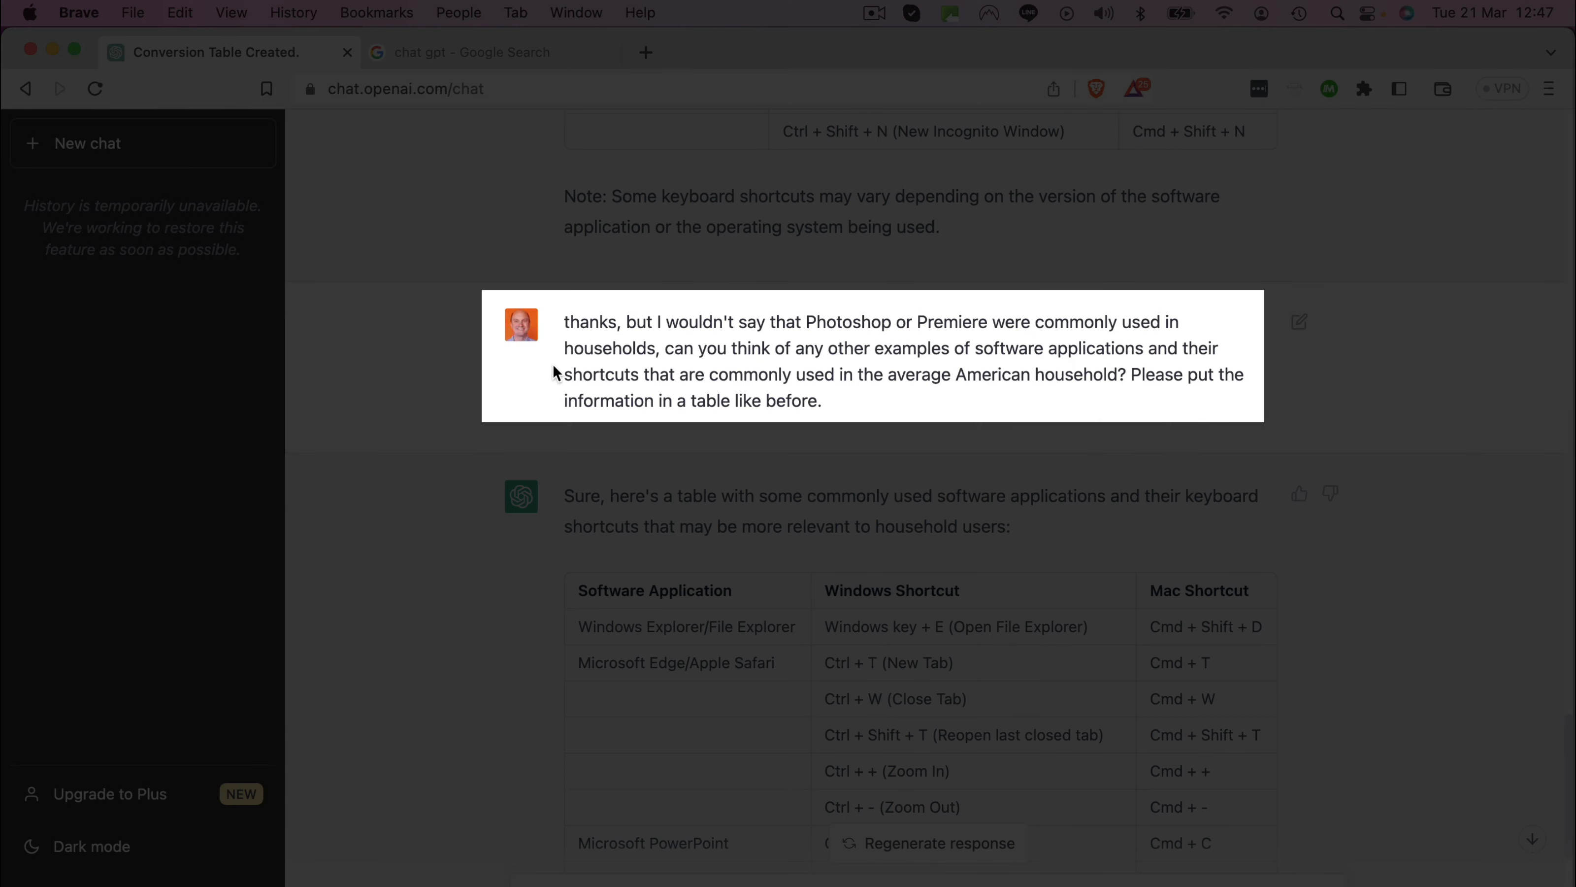
left_click_drag(864, 348, 1125, 378)
scroll(383, 434, "down", 5)
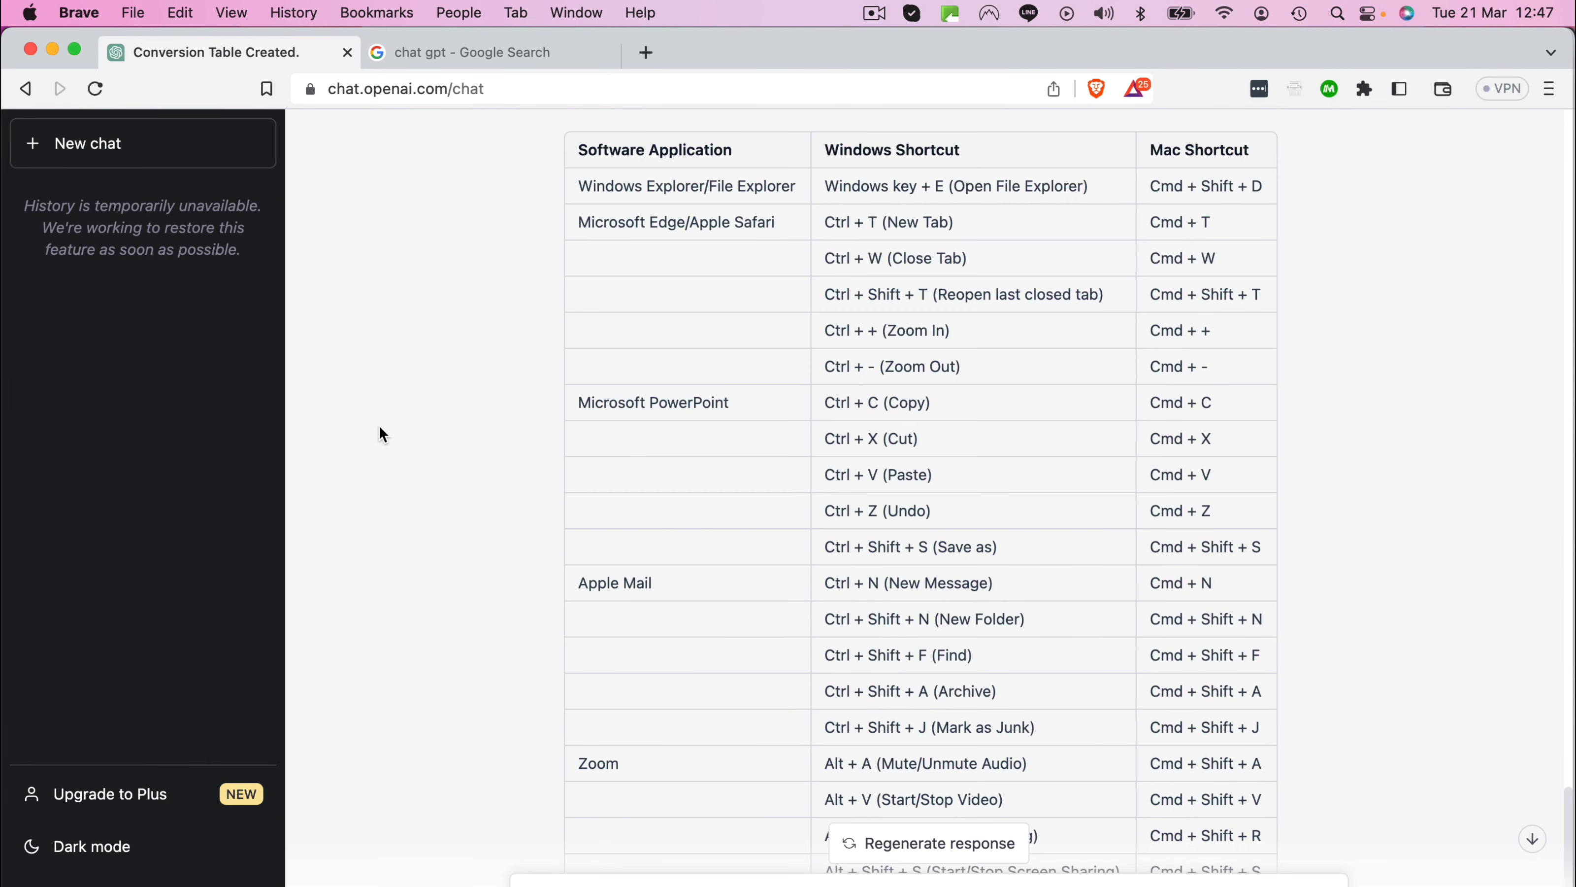
scroll(380, 433, "up", 1)
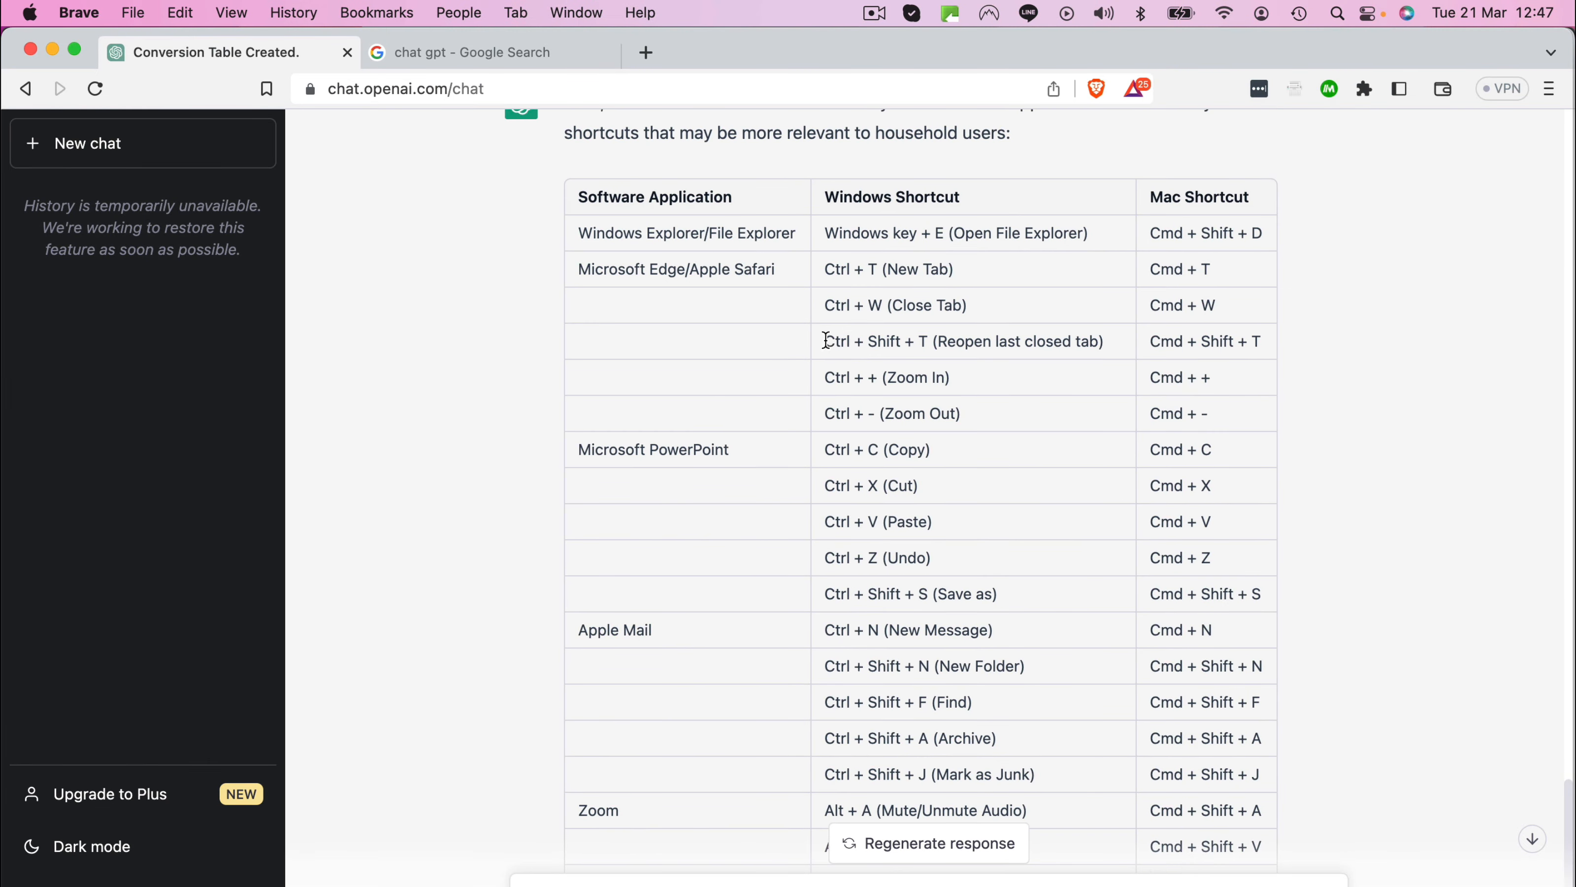
left_click_drag(824, 341, 1108, 336)
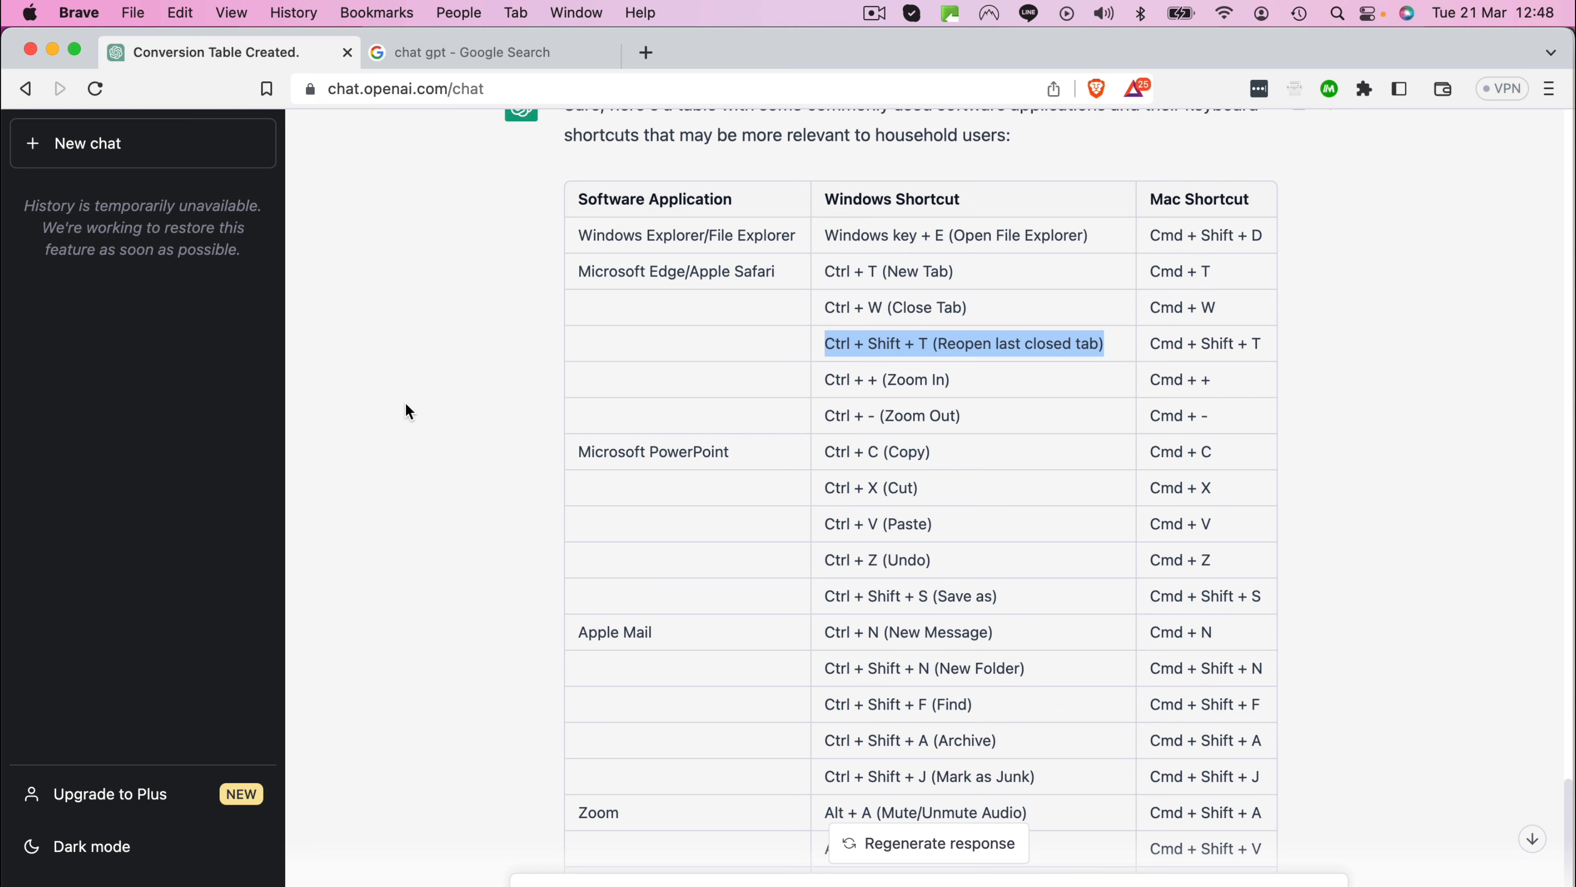
scroll(405, 410, "down", 5)
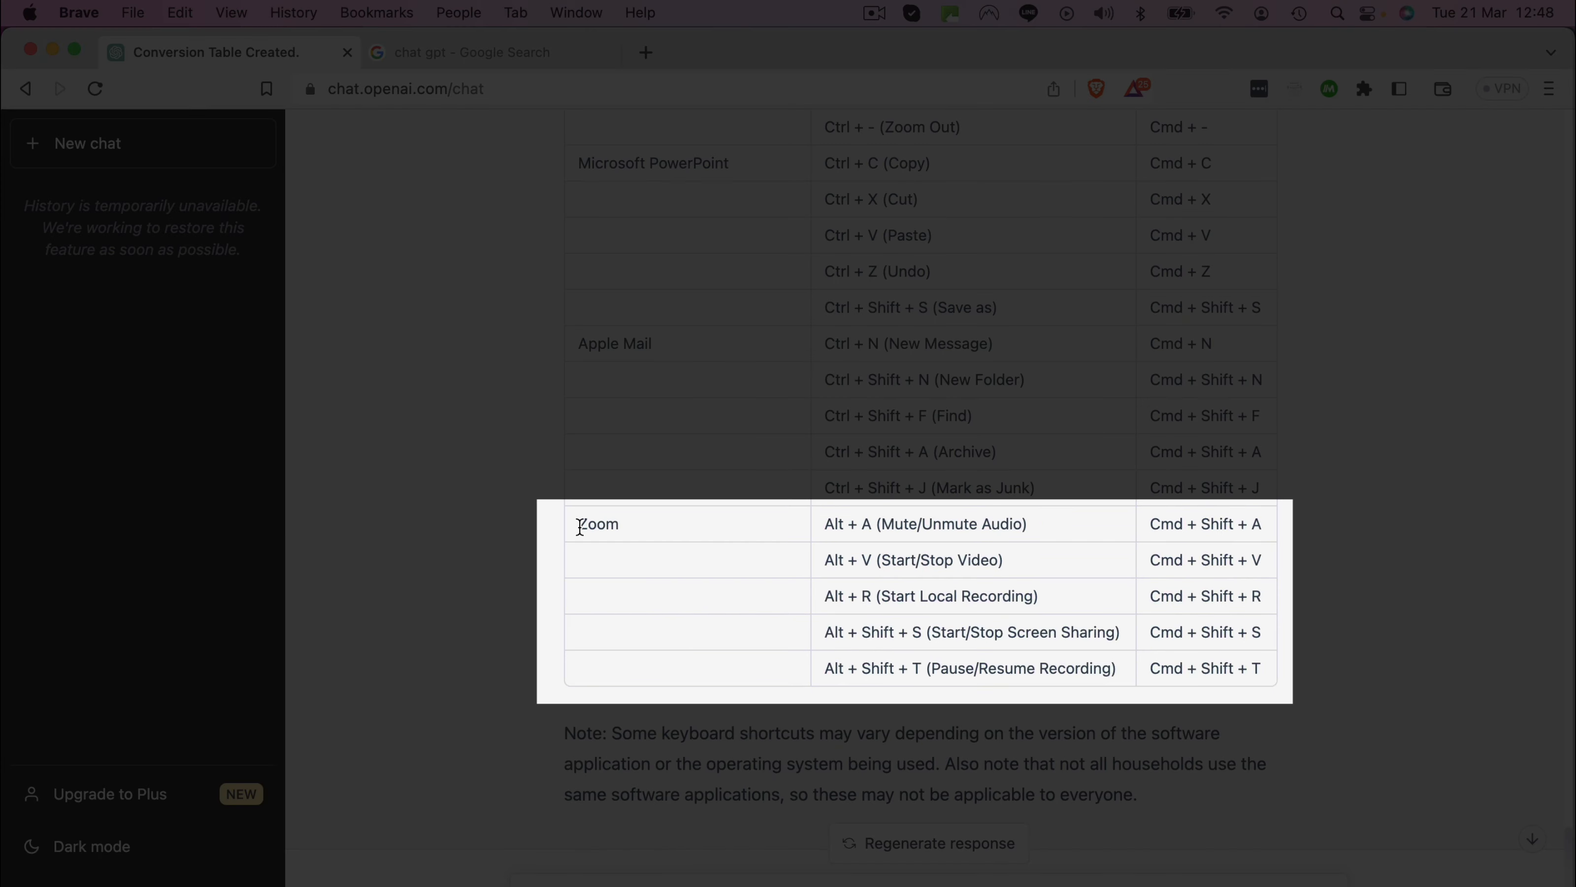
left_click_drag(577, 524, 943, 686)
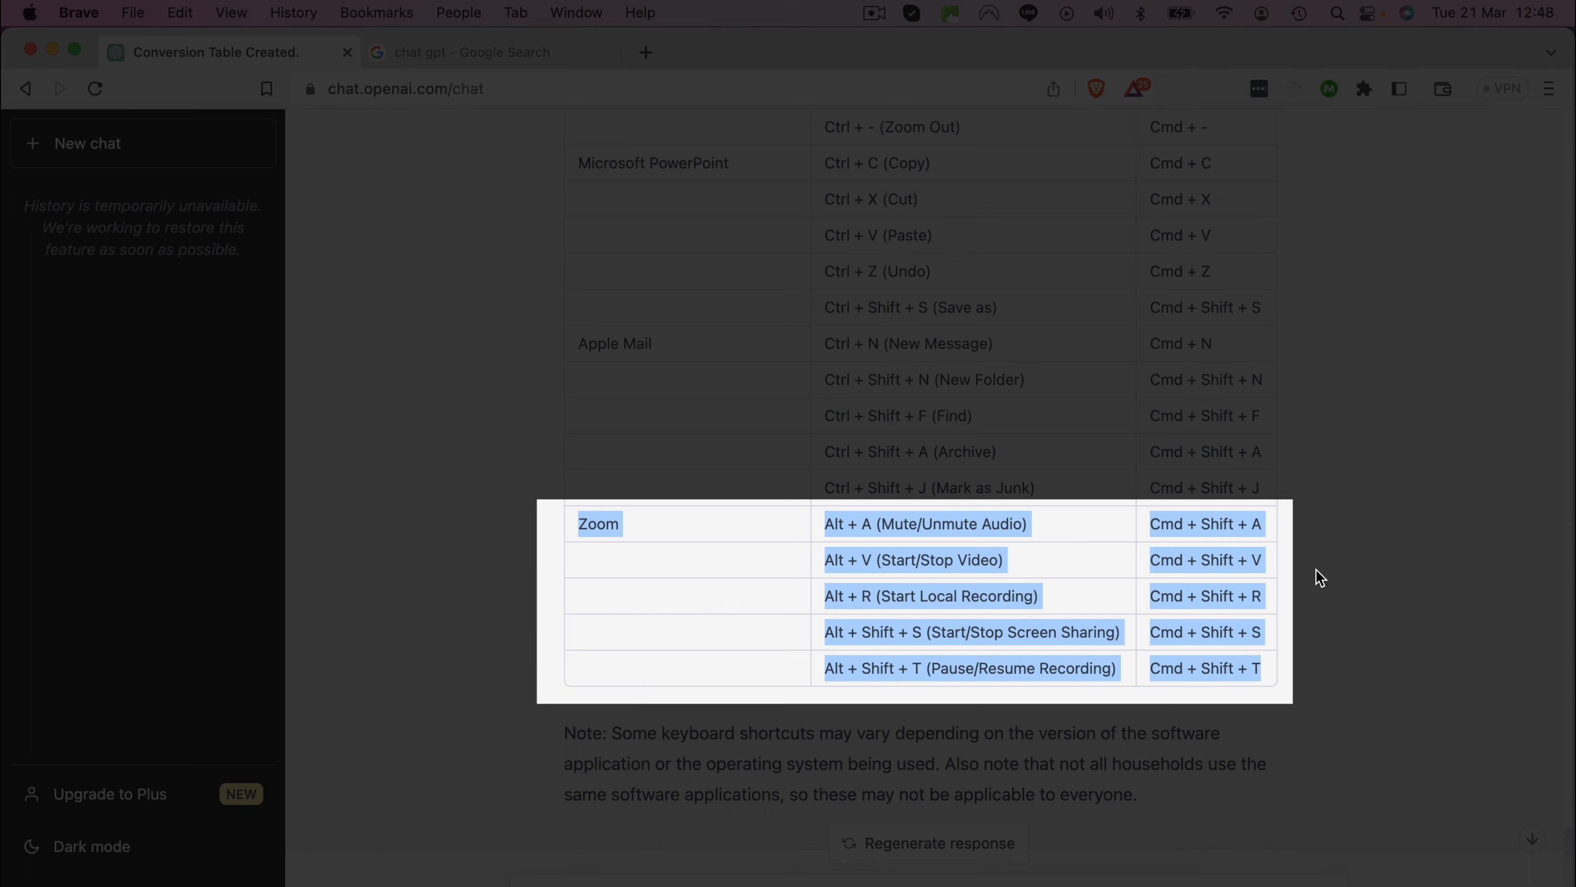
left_click(452, 496)
scroll(451, 496, "down", 2)
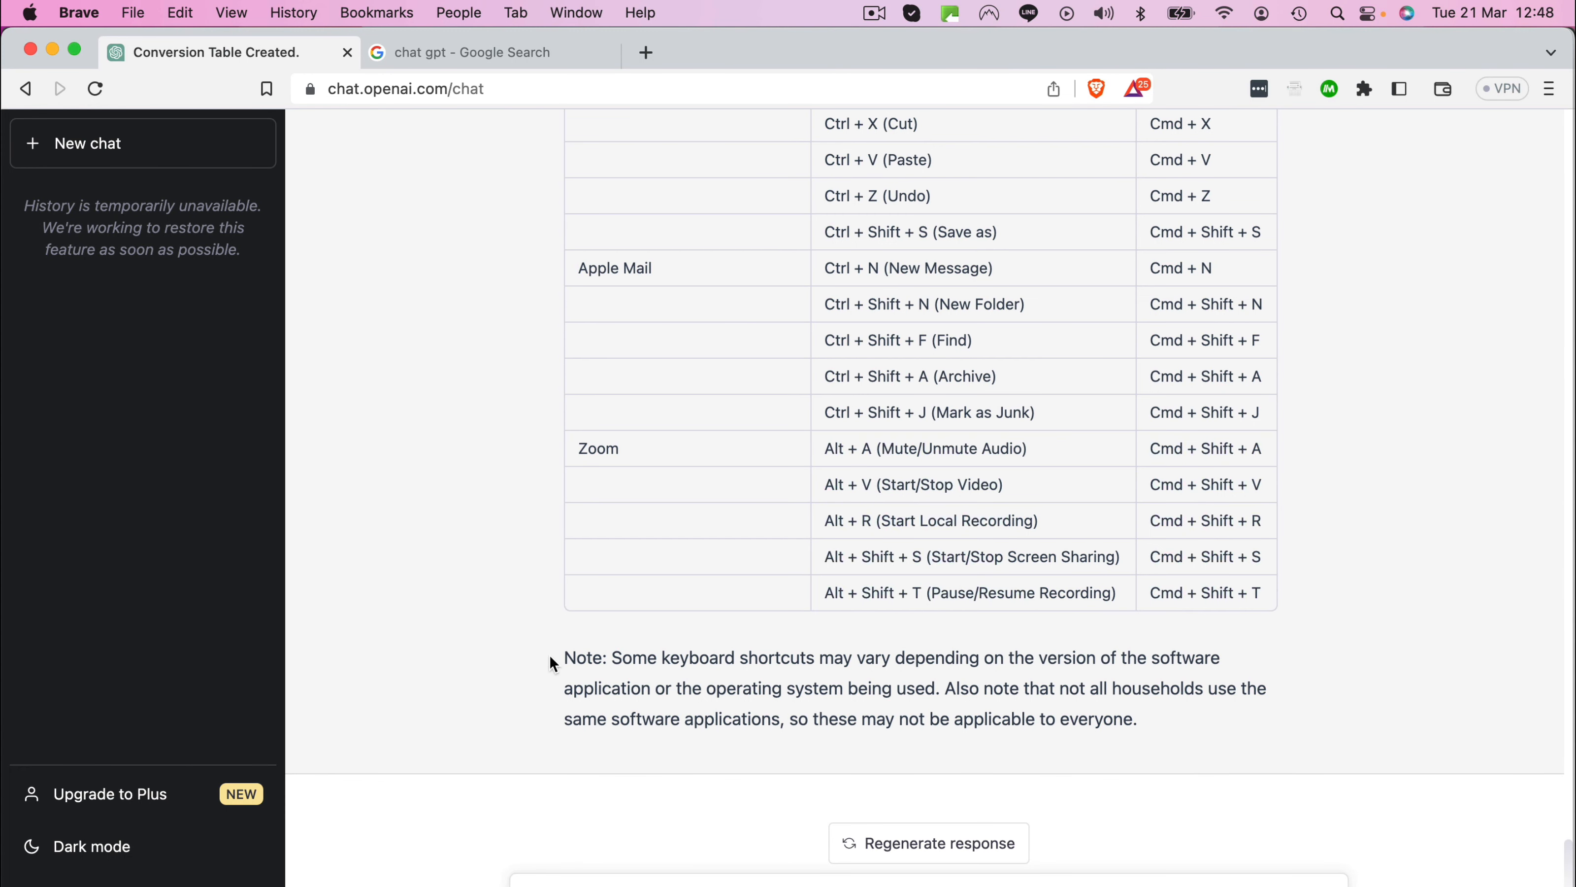
left_click_drag(565, 654, 586, 742)
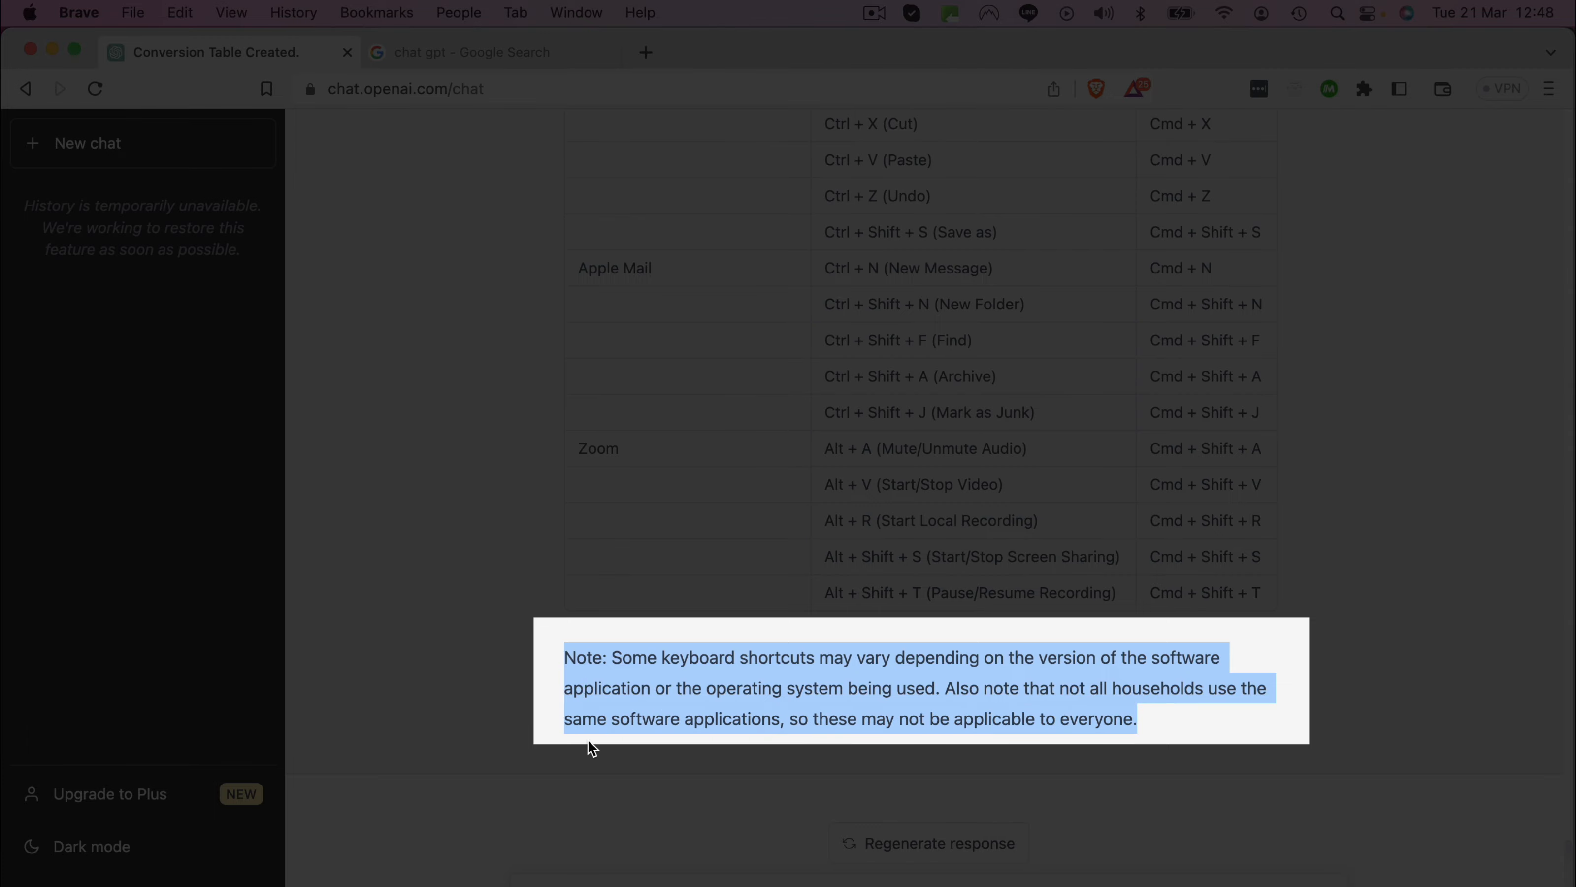
Step: Copy the whole imperial and metric conversion table from the earlier chat response
scroll(476, 670, "up", 15)
scroll(474, 667, "up", 4)
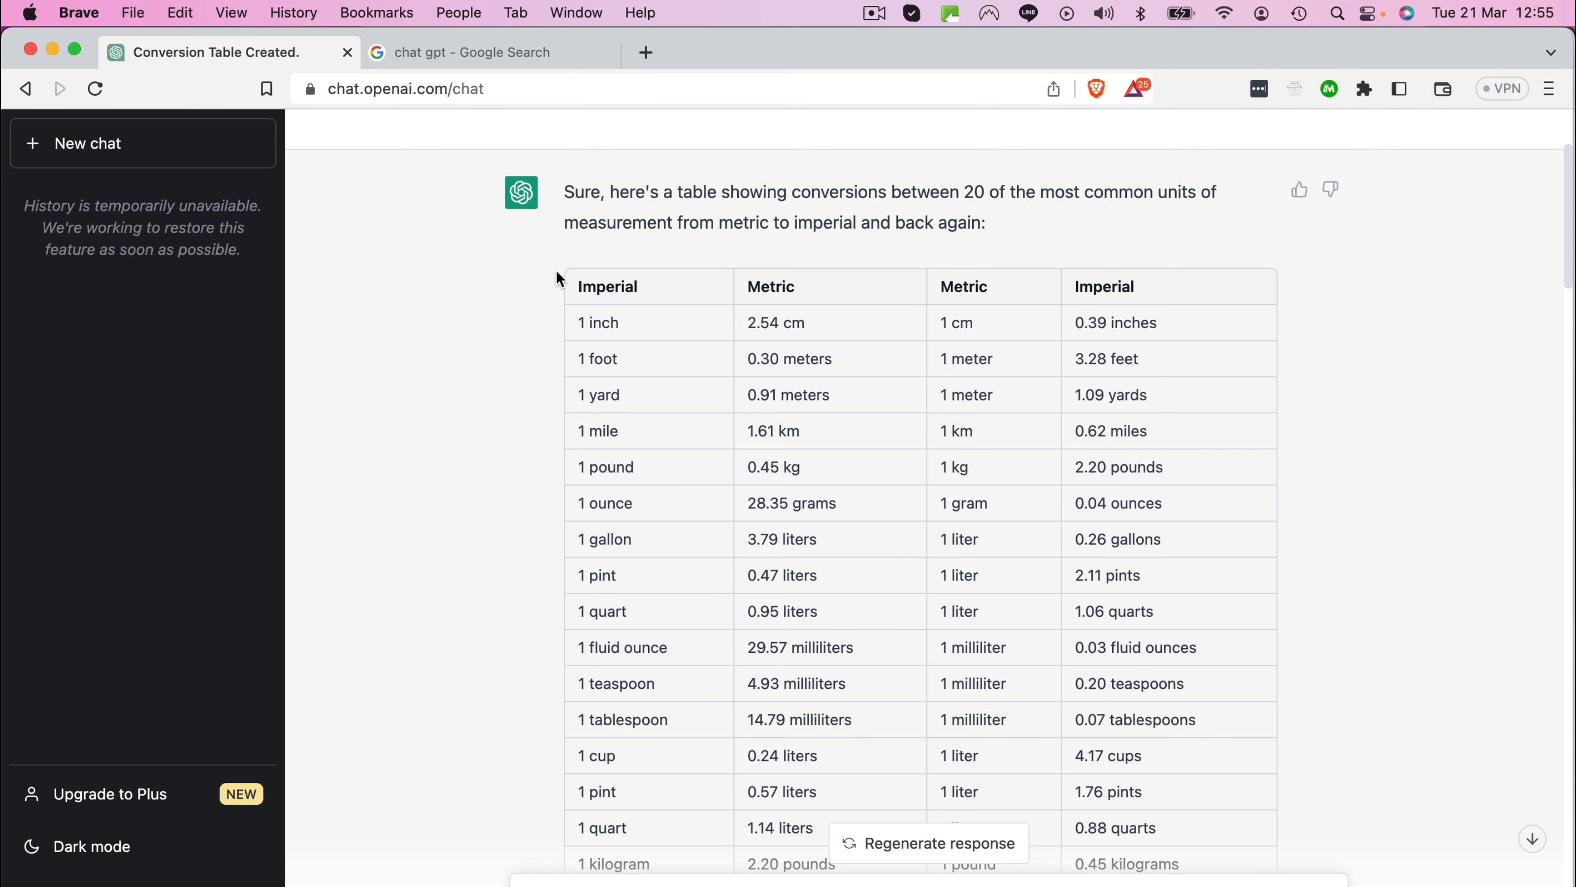
left_click_drag(557, 280, 1335, 756)
key("super+c")
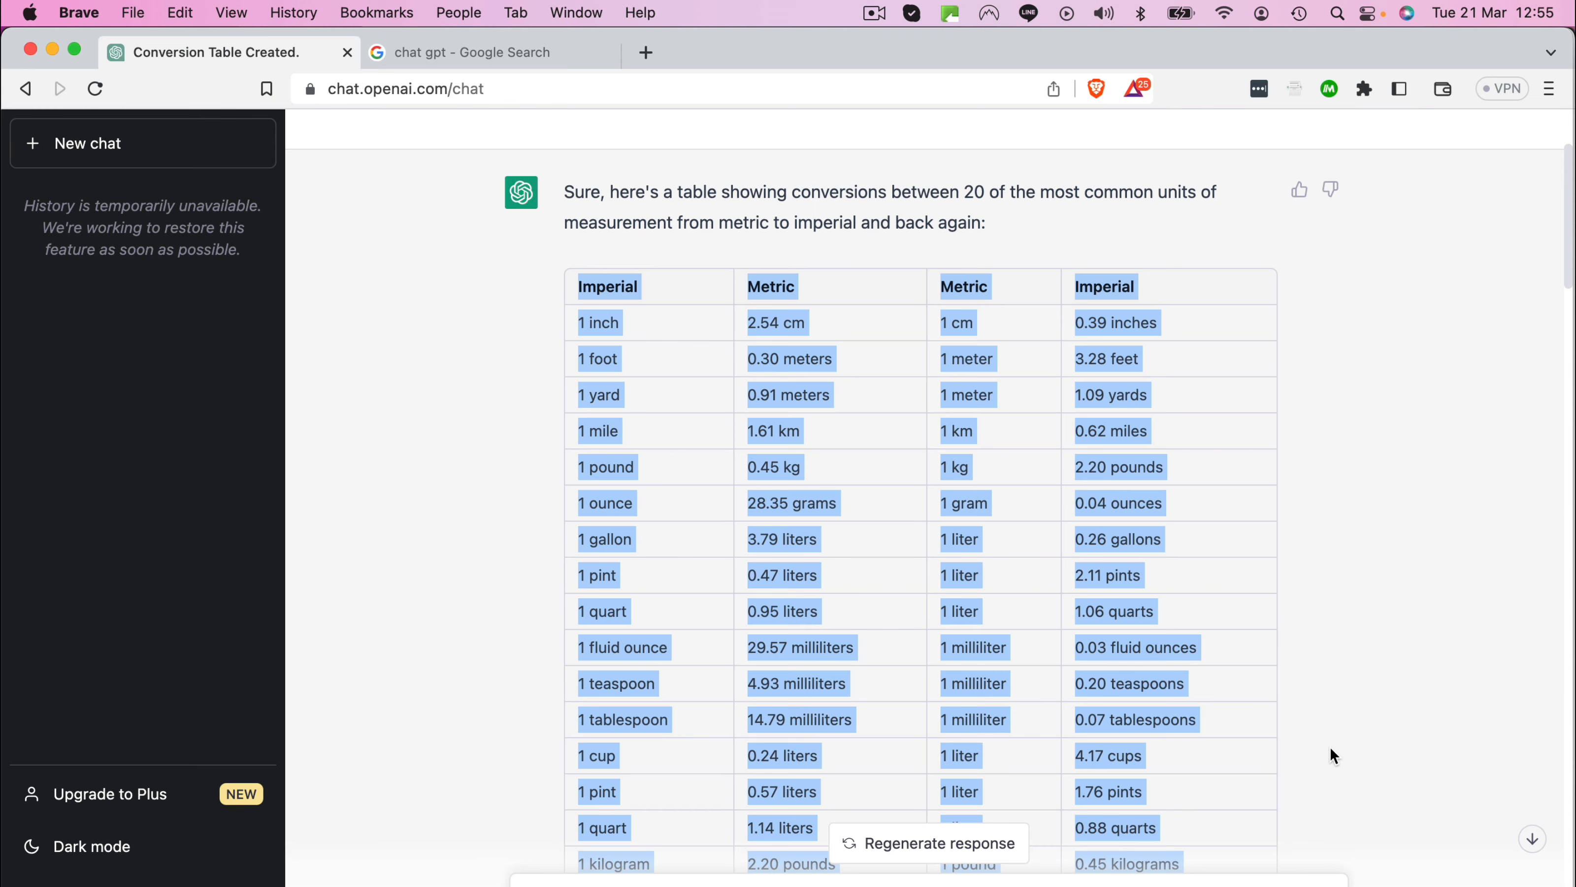
Step: Switch to InDesign, create a text frame within the margins of the empty right-hand page and paste the copied conversion data
key("super+Tab")
key("super+Tab")
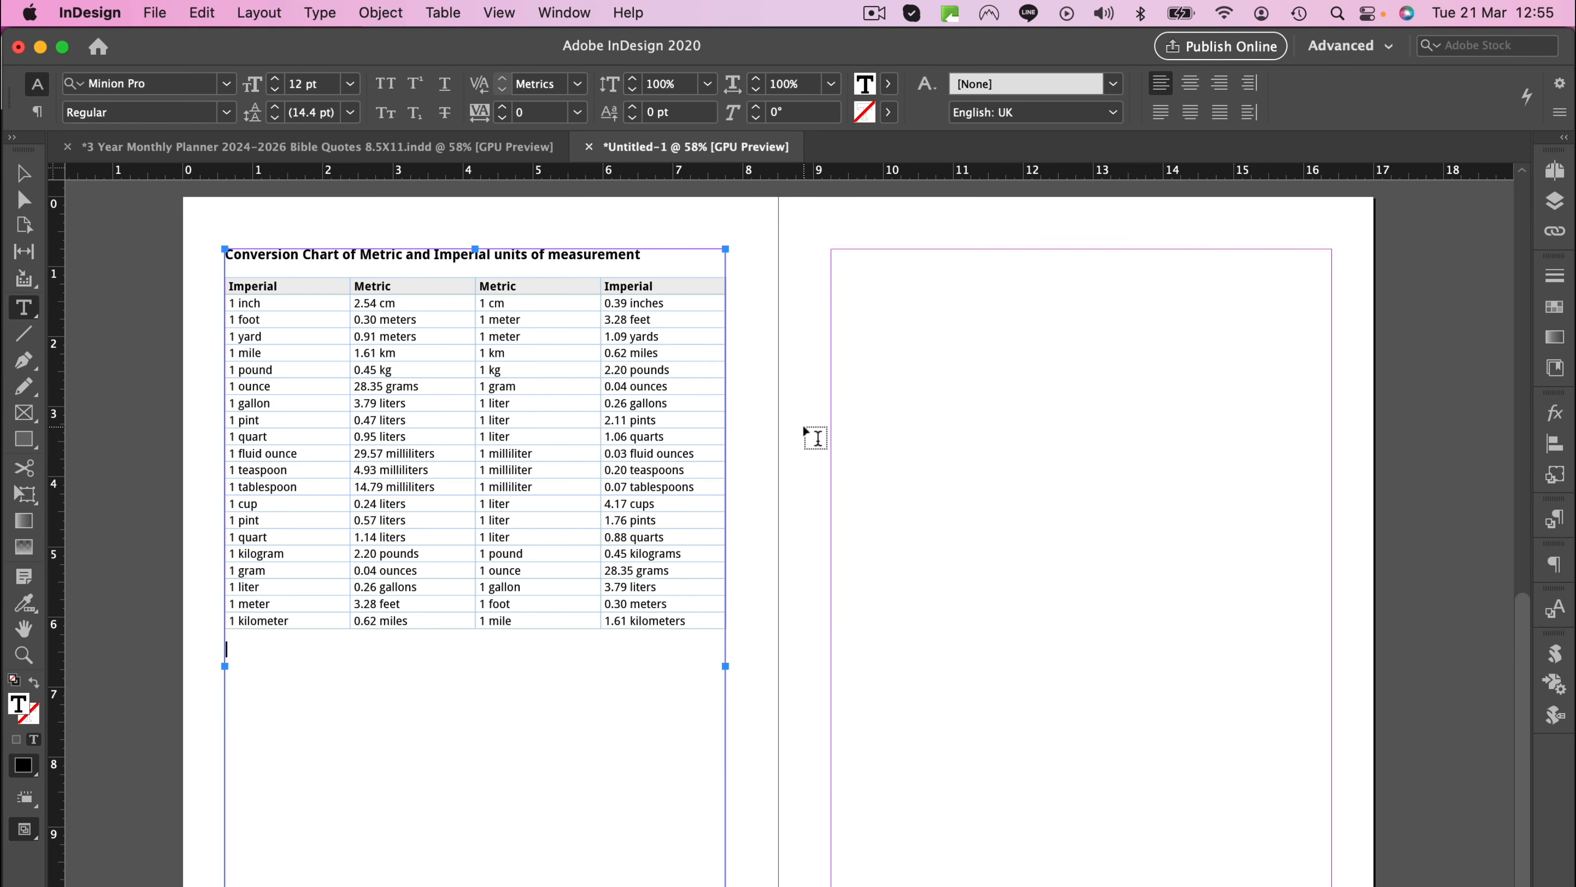
left_click(817, 438)
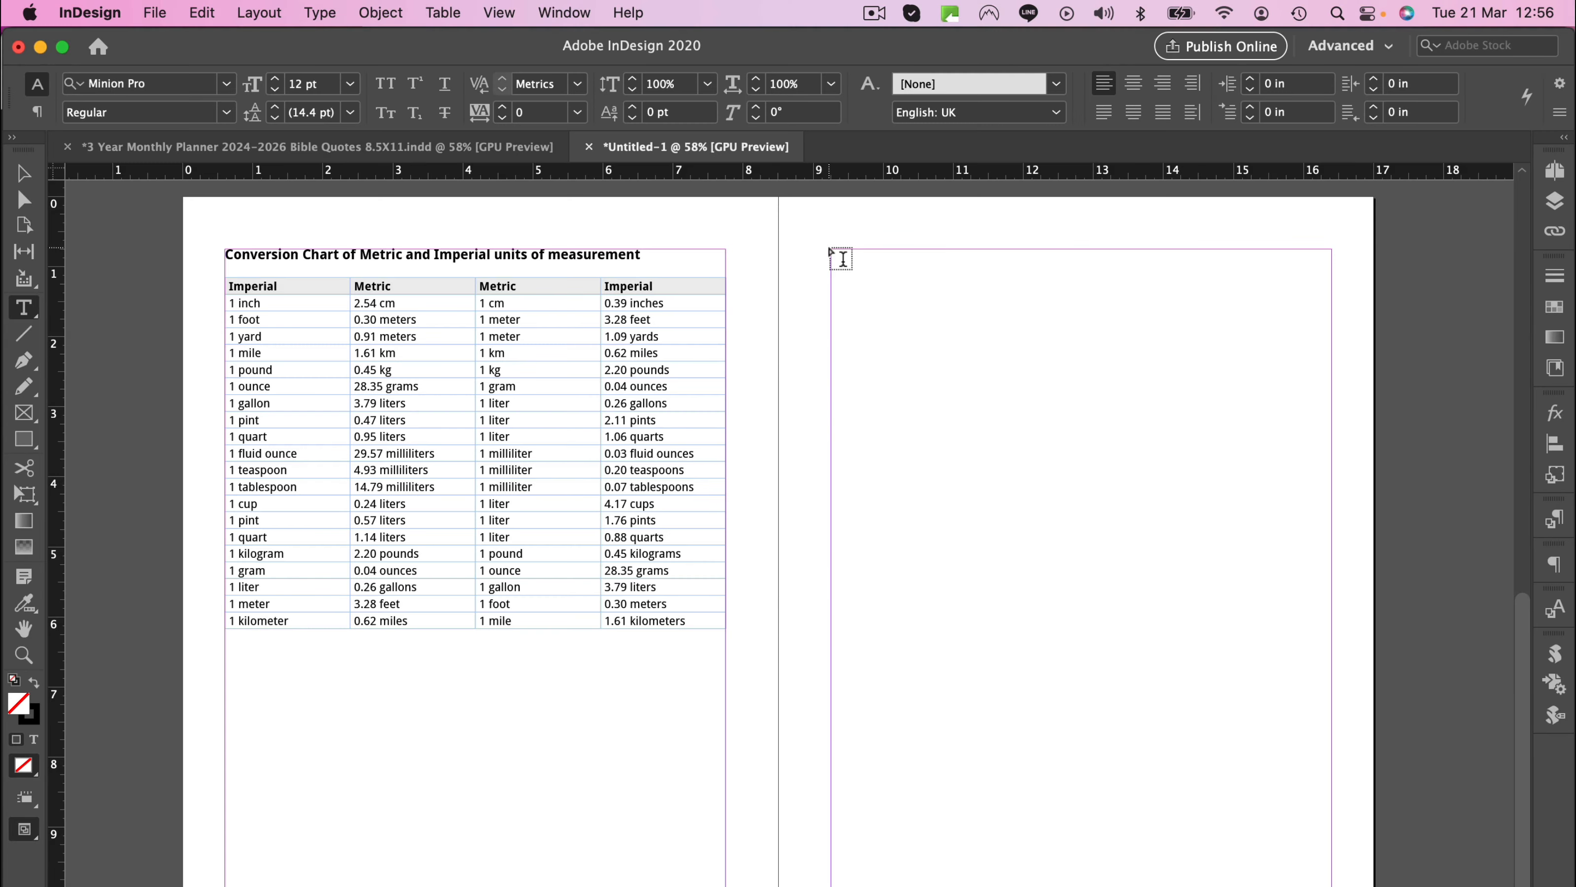
left_click_drag(832, 250, 1332, 882)
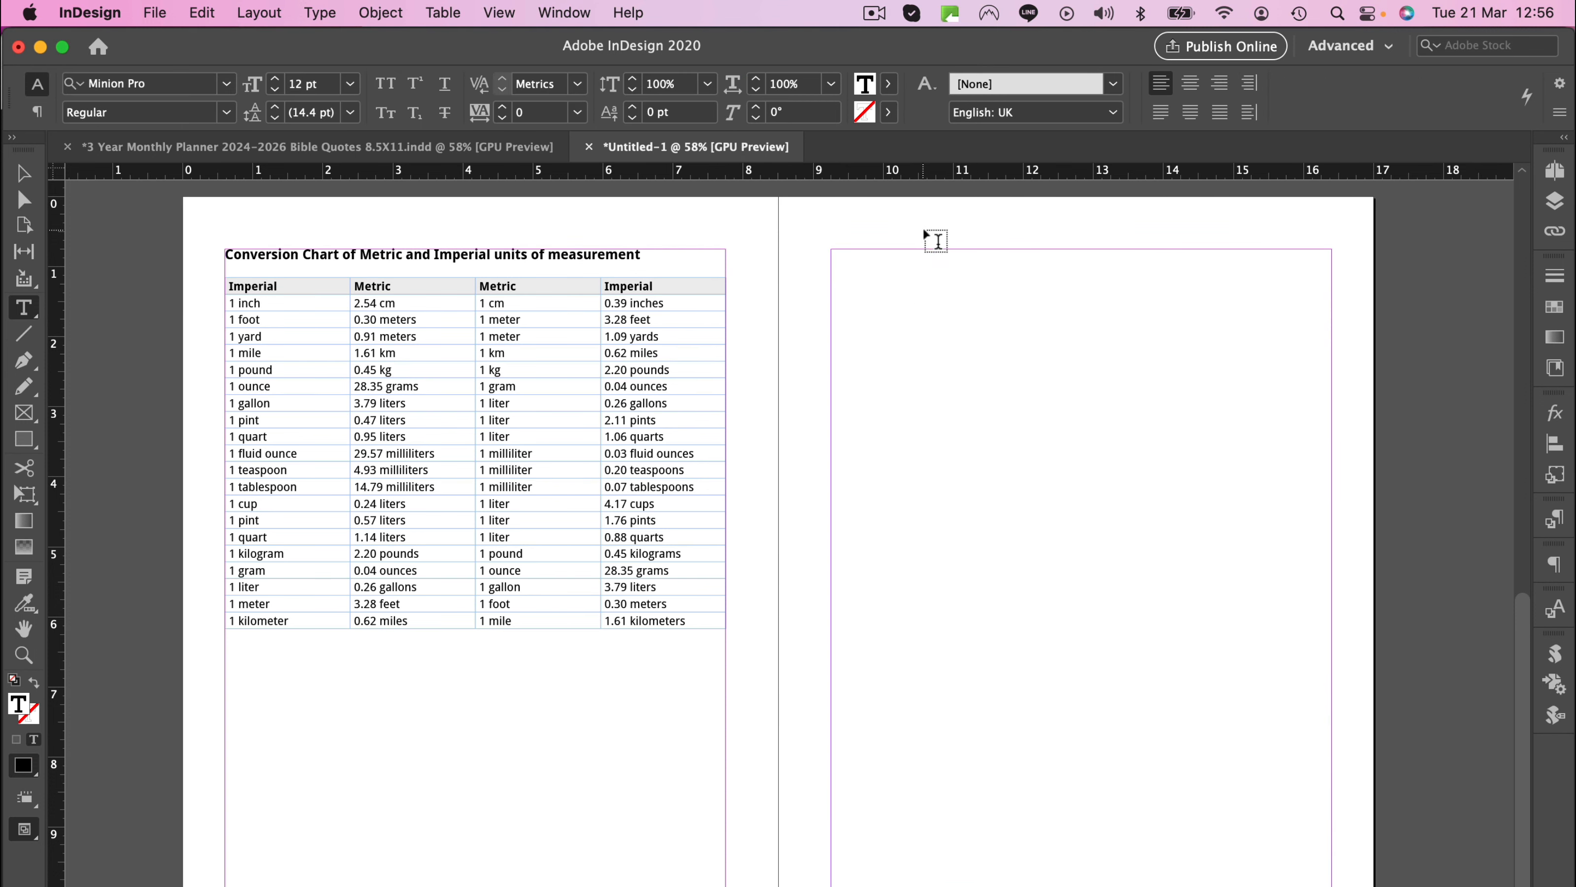
key("super+v")
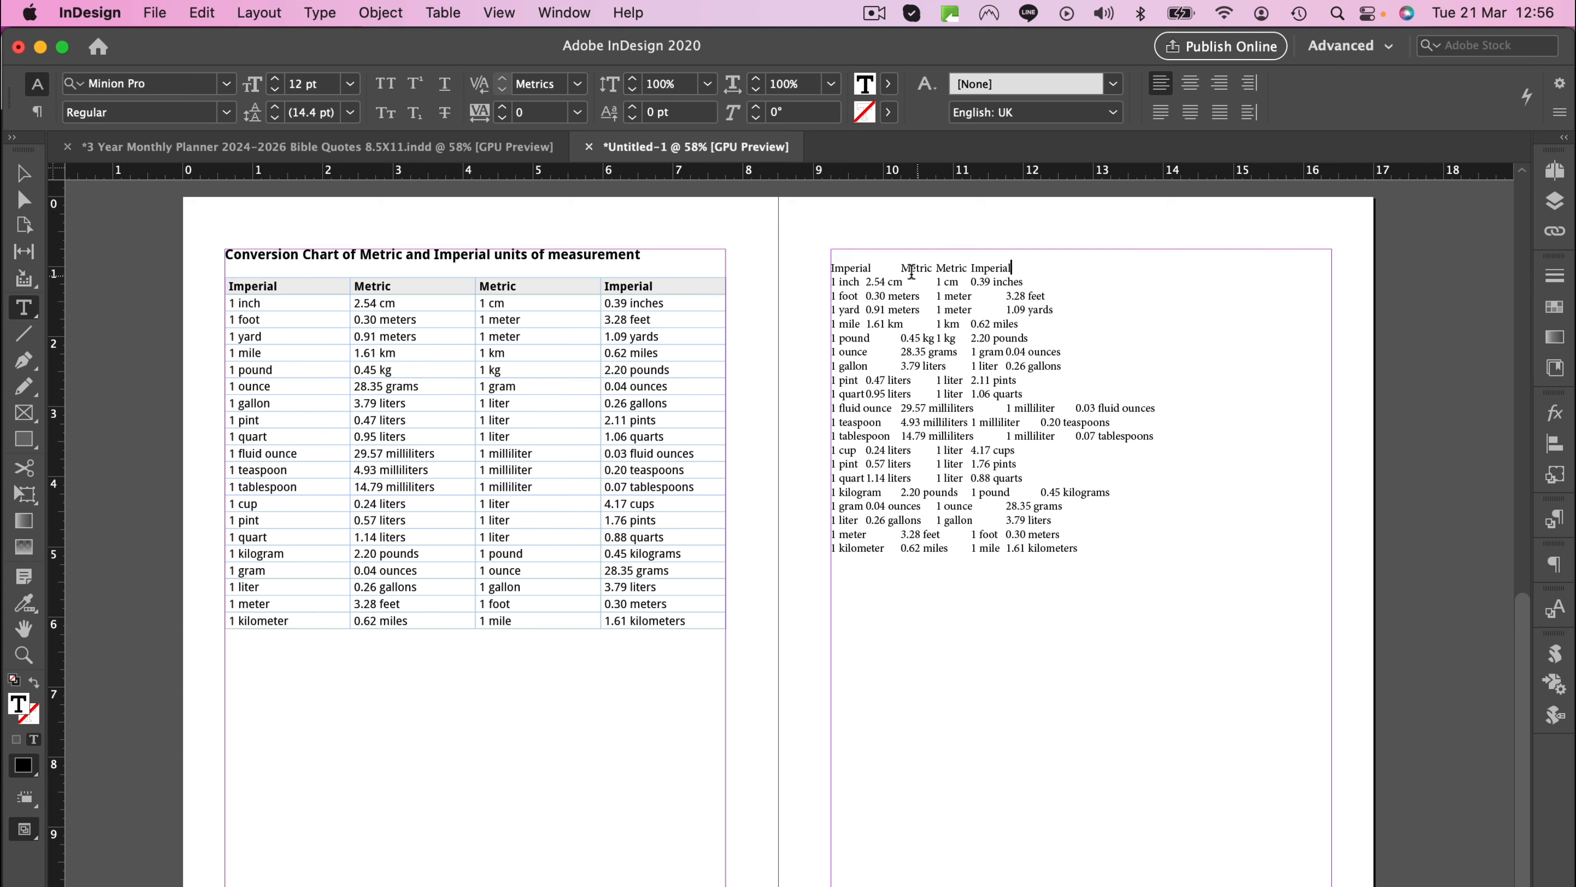
Step: Convert all the pasted text to a table with Tab column separator, Paragraph row separator and the [Basic Table] style
left_click_drag(886, 268, 1027, 267)
left_click(1030, 267)
left_click(878, 272)
left_click_drag(1114, 553, 762, 279)
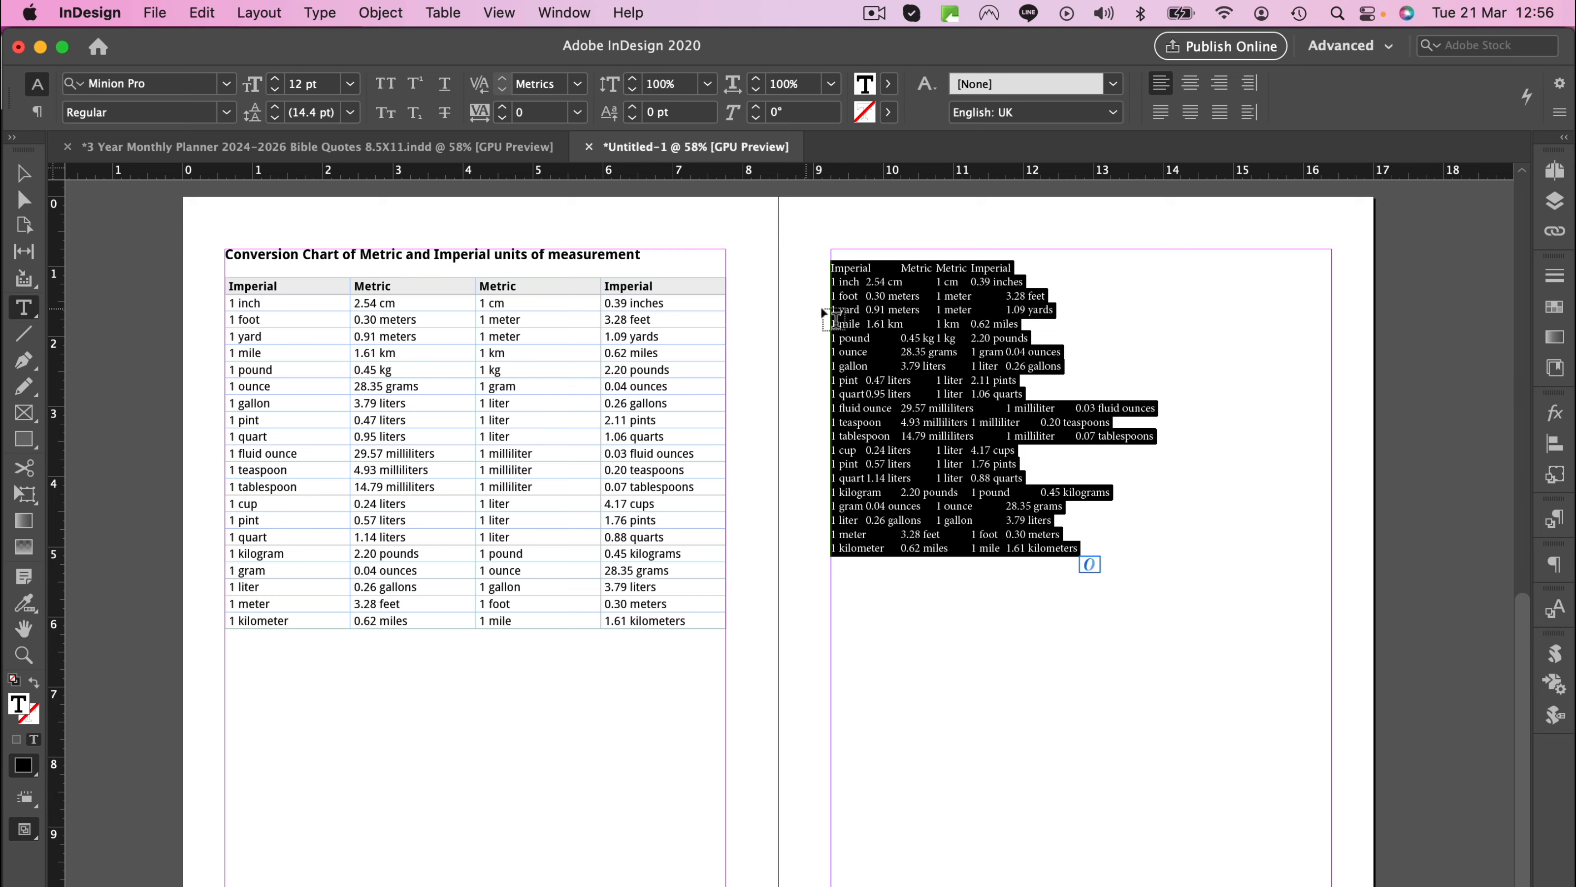
left_click(314, 11)
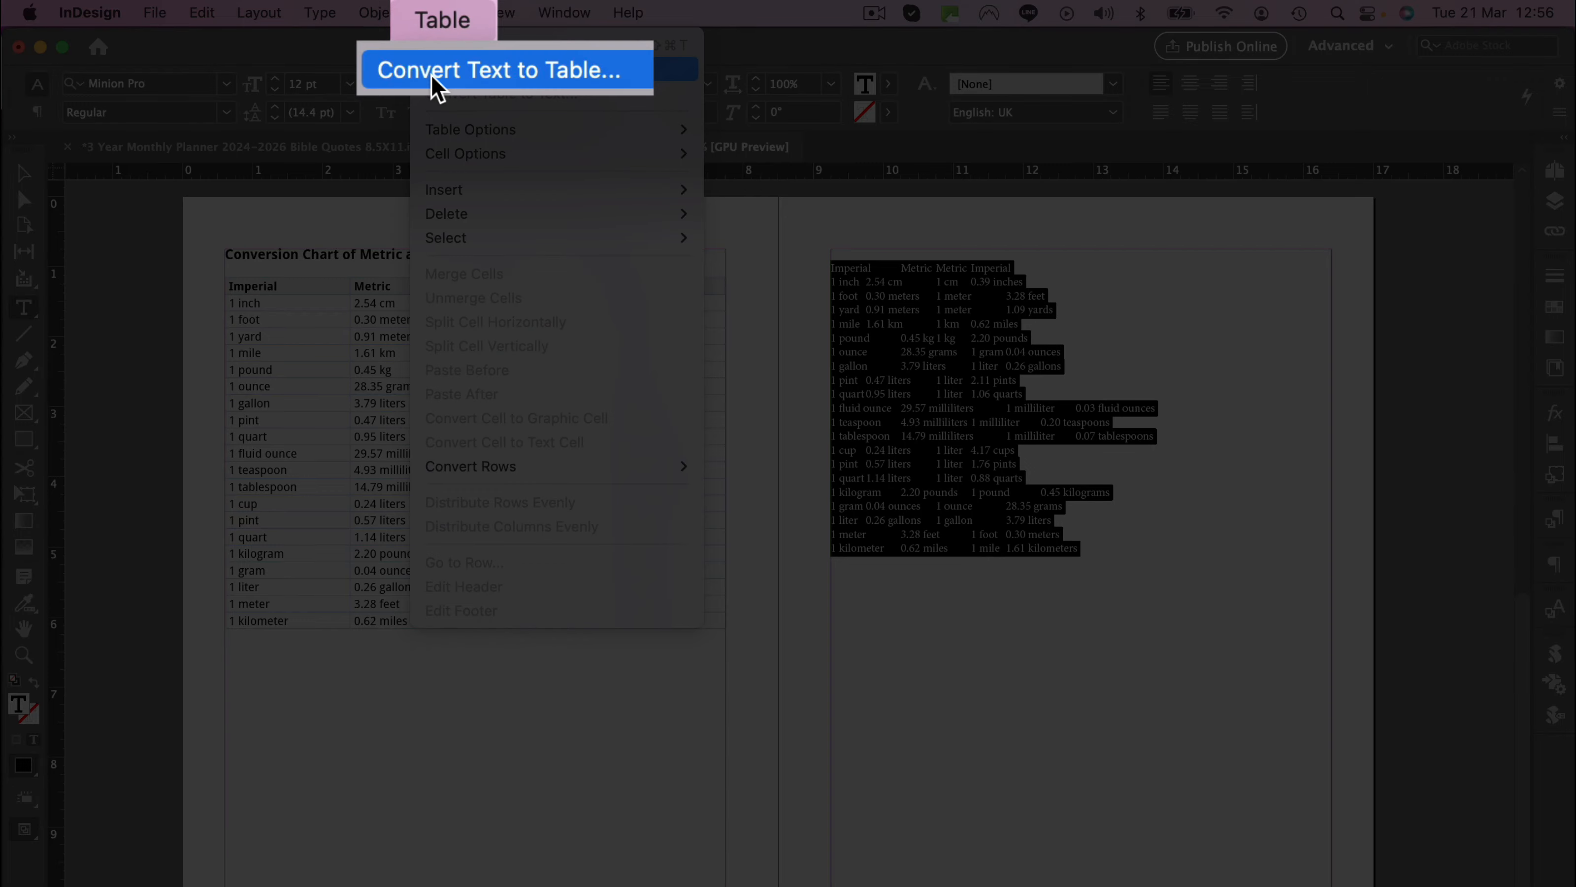
left_click(435, 69)
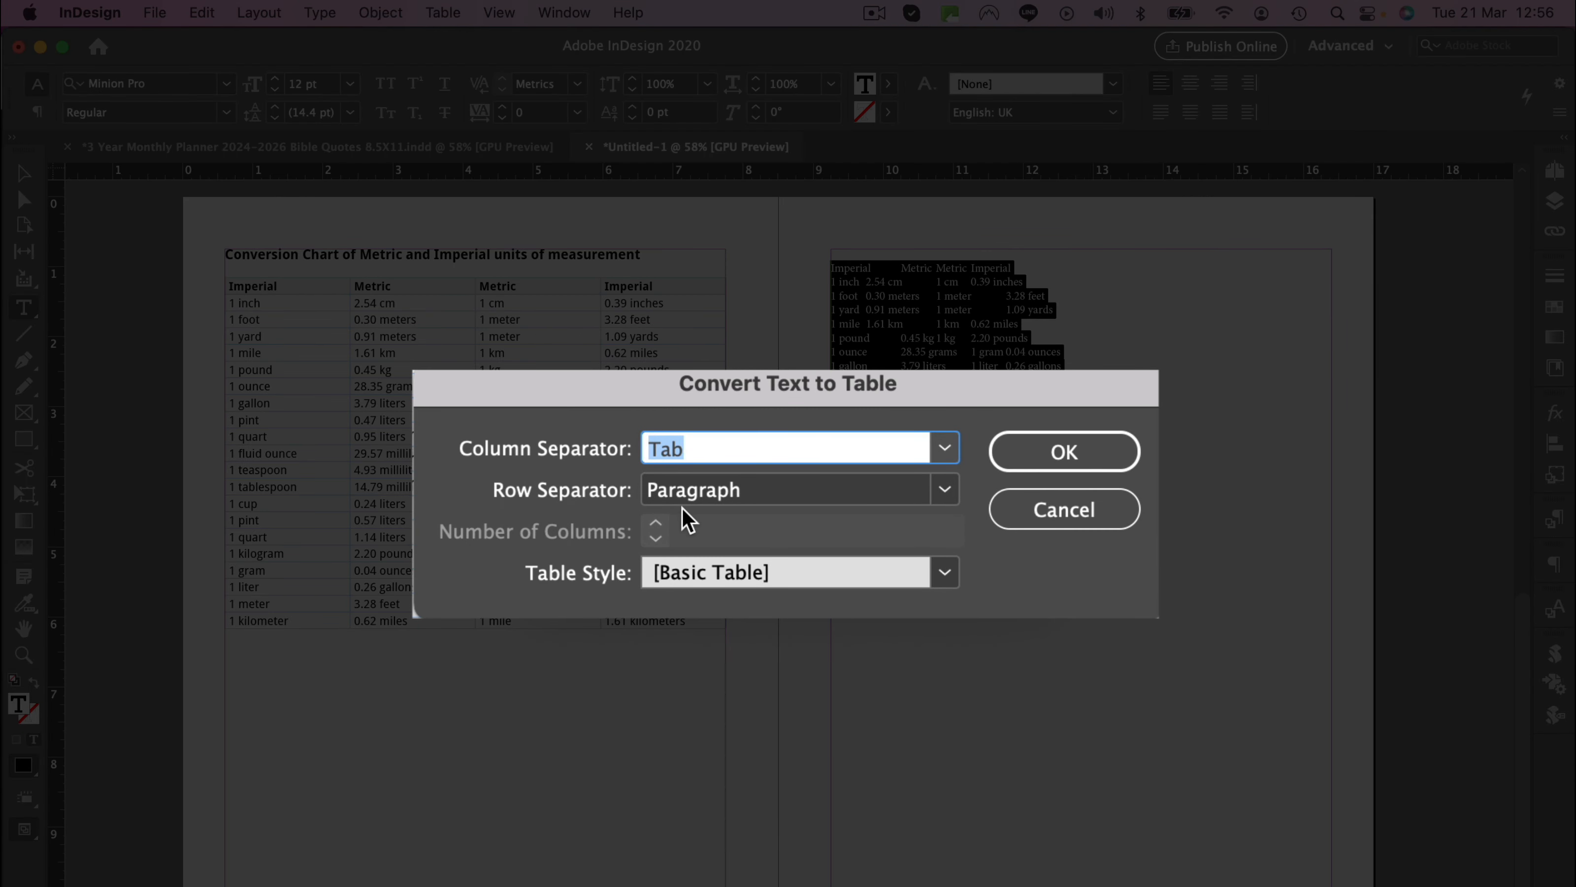
left_click(1049, 456)
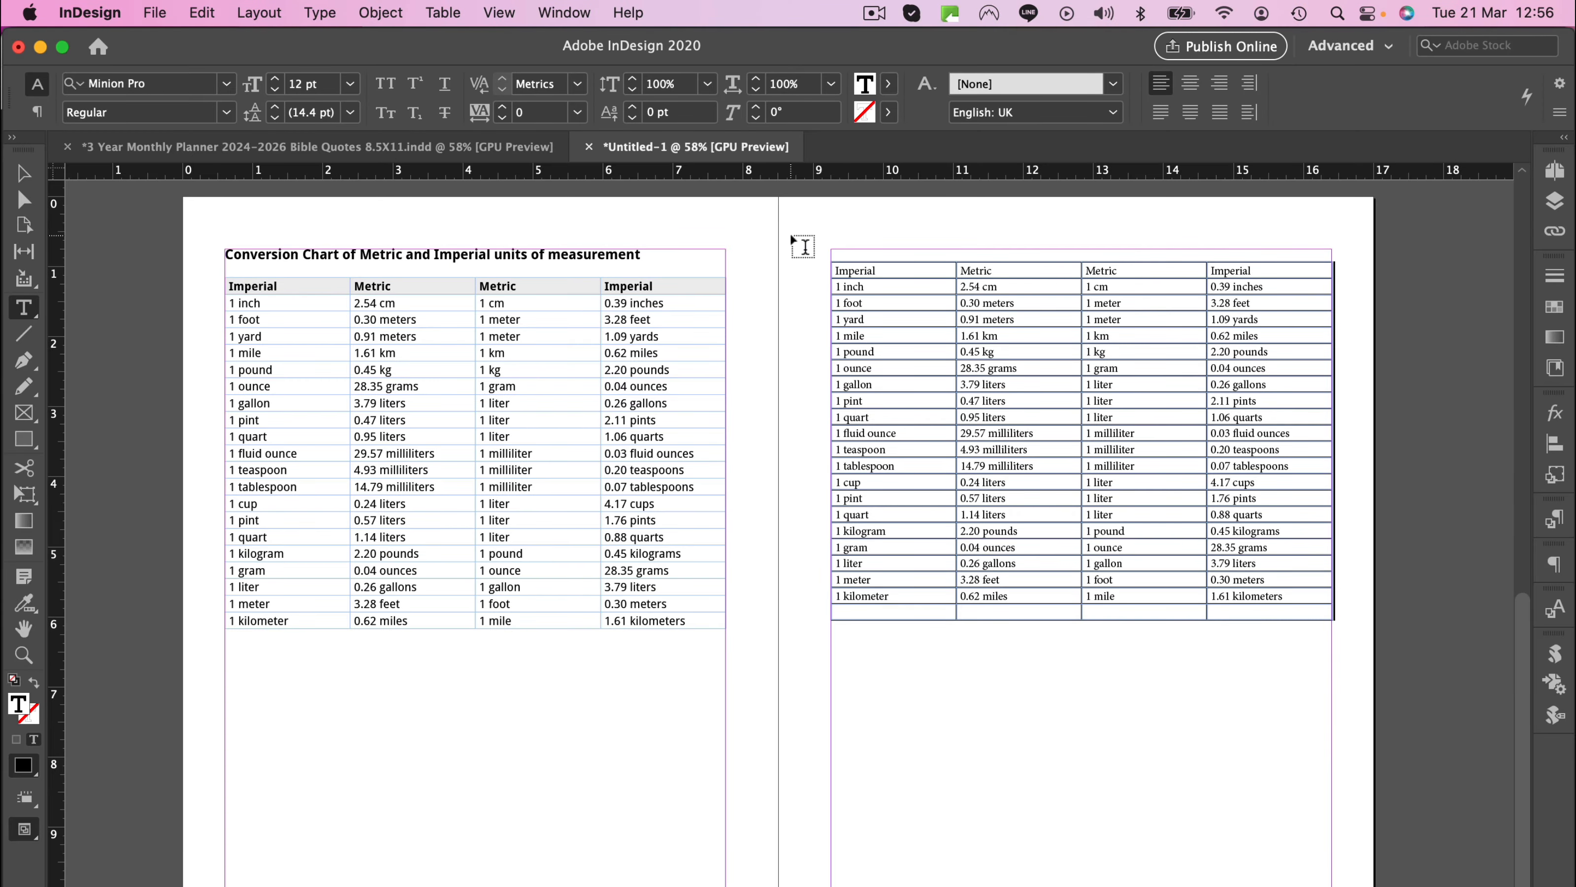
Step: Delete the empty last row of the new conversion table on the right-hand page
left_click(823, 609)
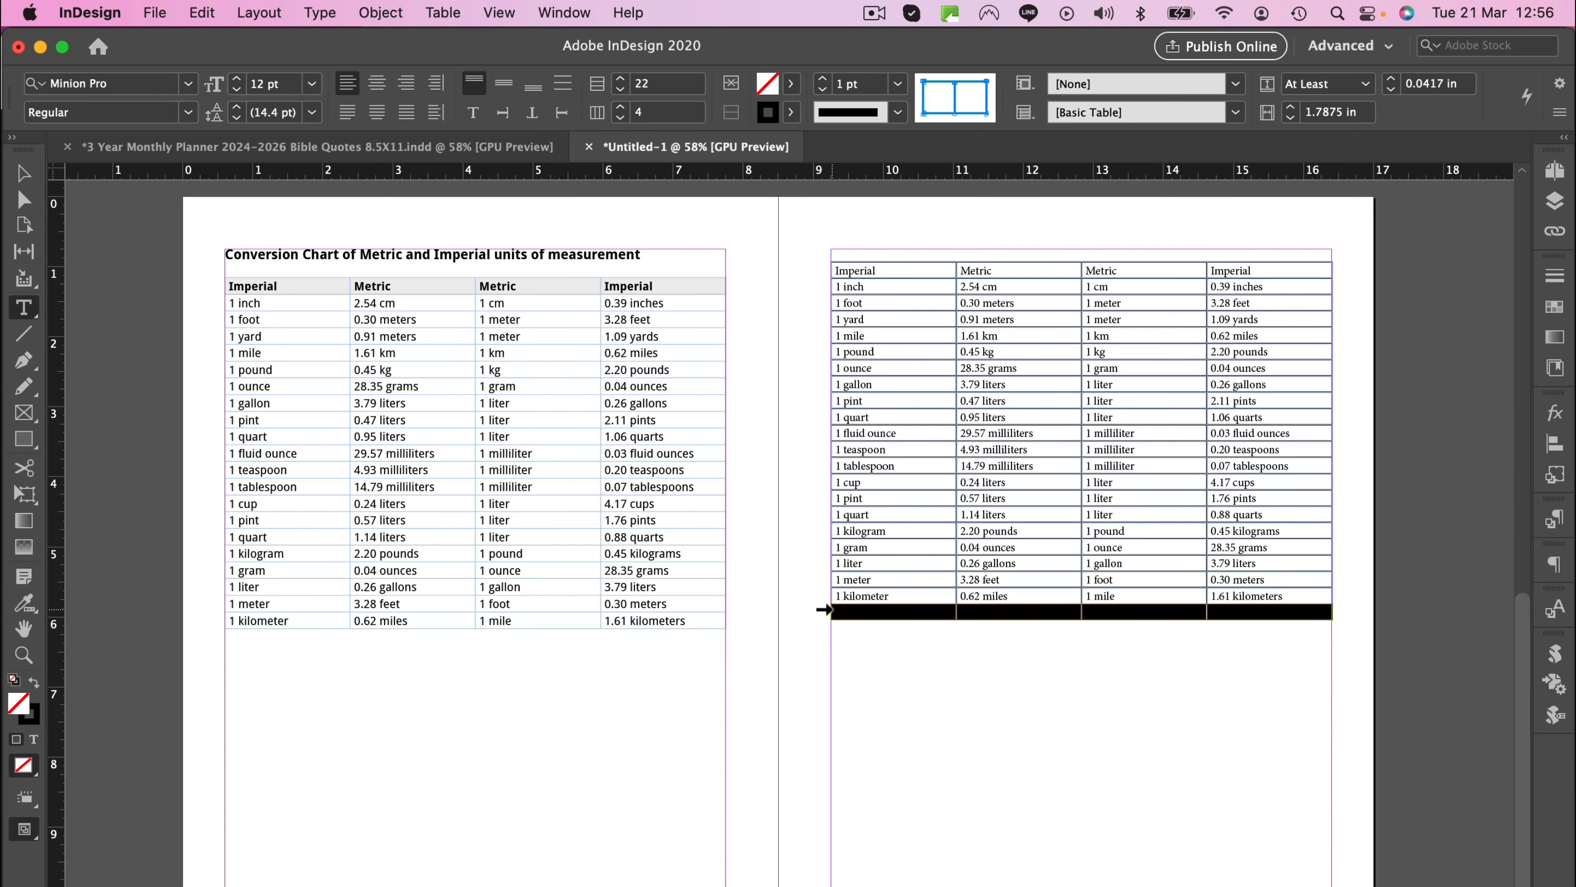
key("super")
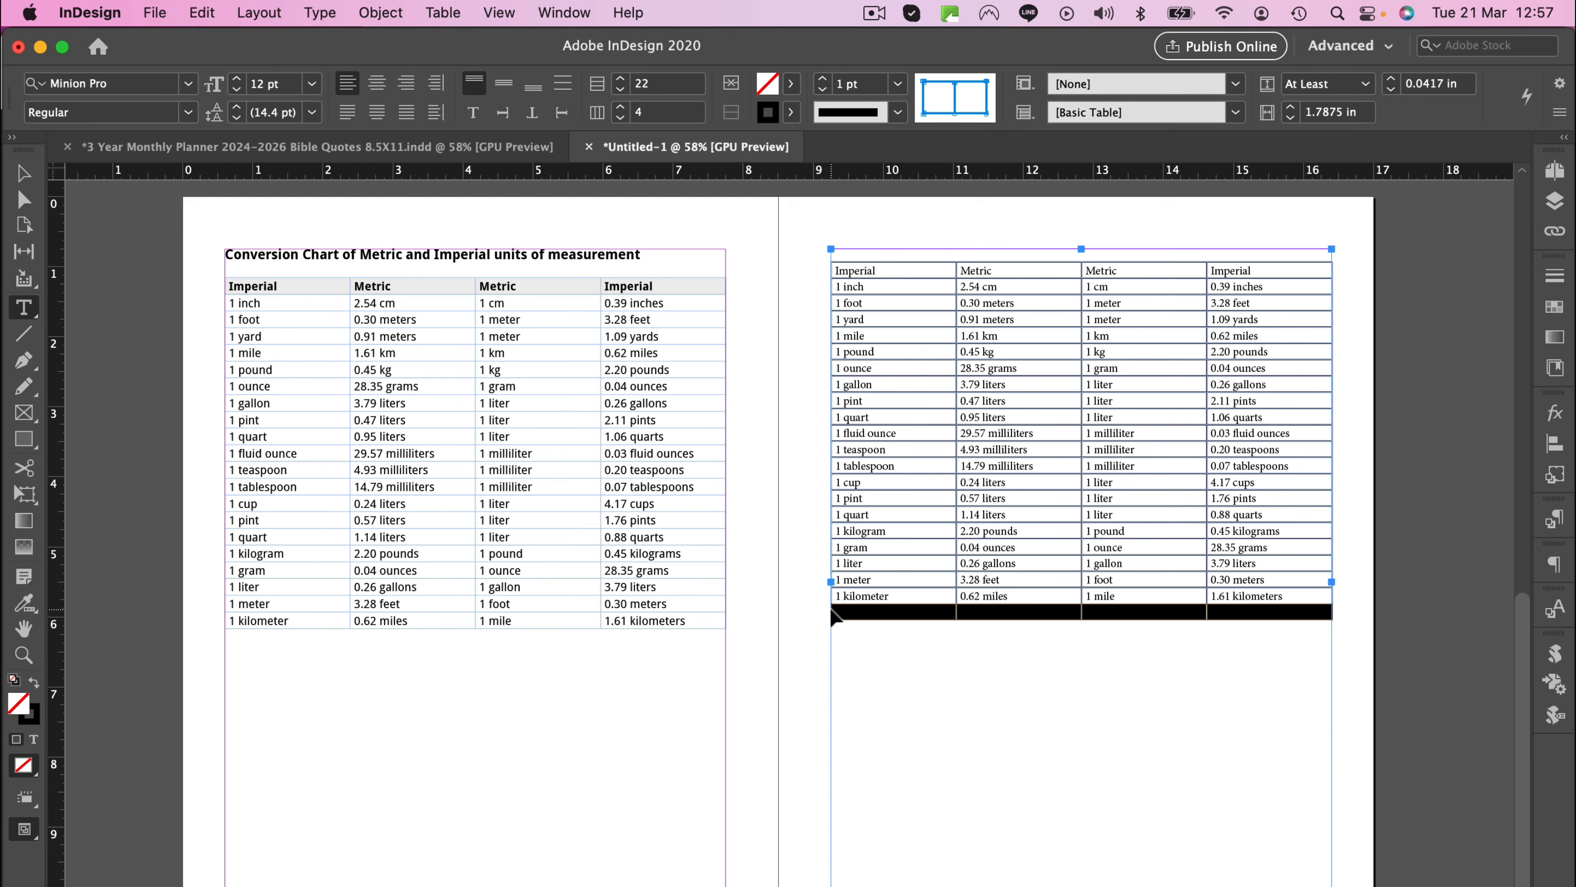
key("super+BackSpace")
Step: Set the stroke of all cells in the new table to 0.2 pt [Black] with a 50% tint
left_click(826, 259)
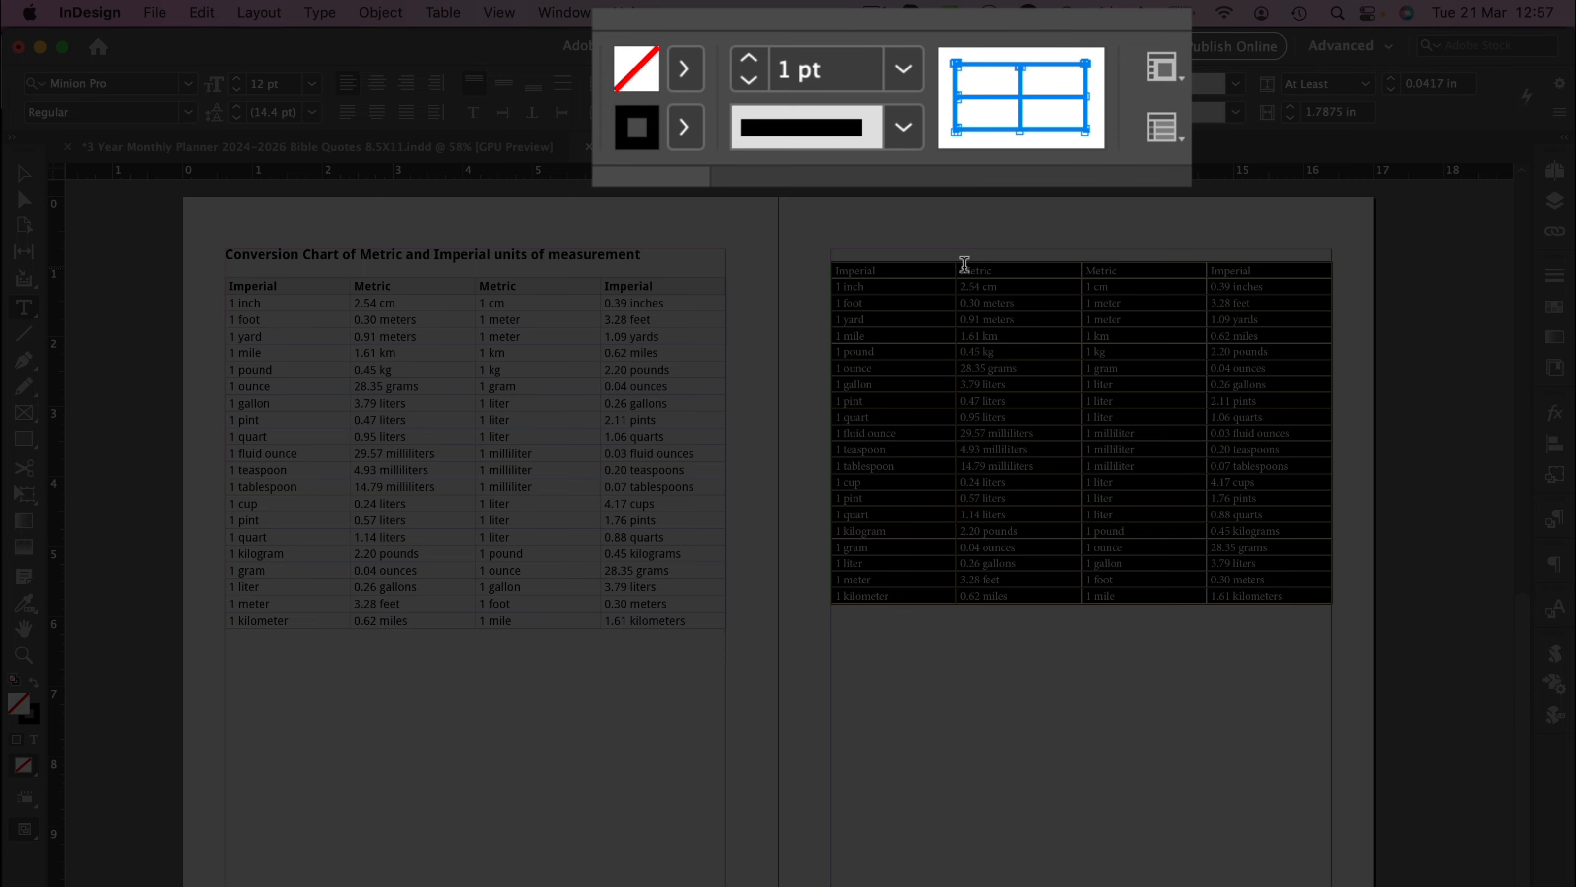
double_click(787, 72)
type(".2")
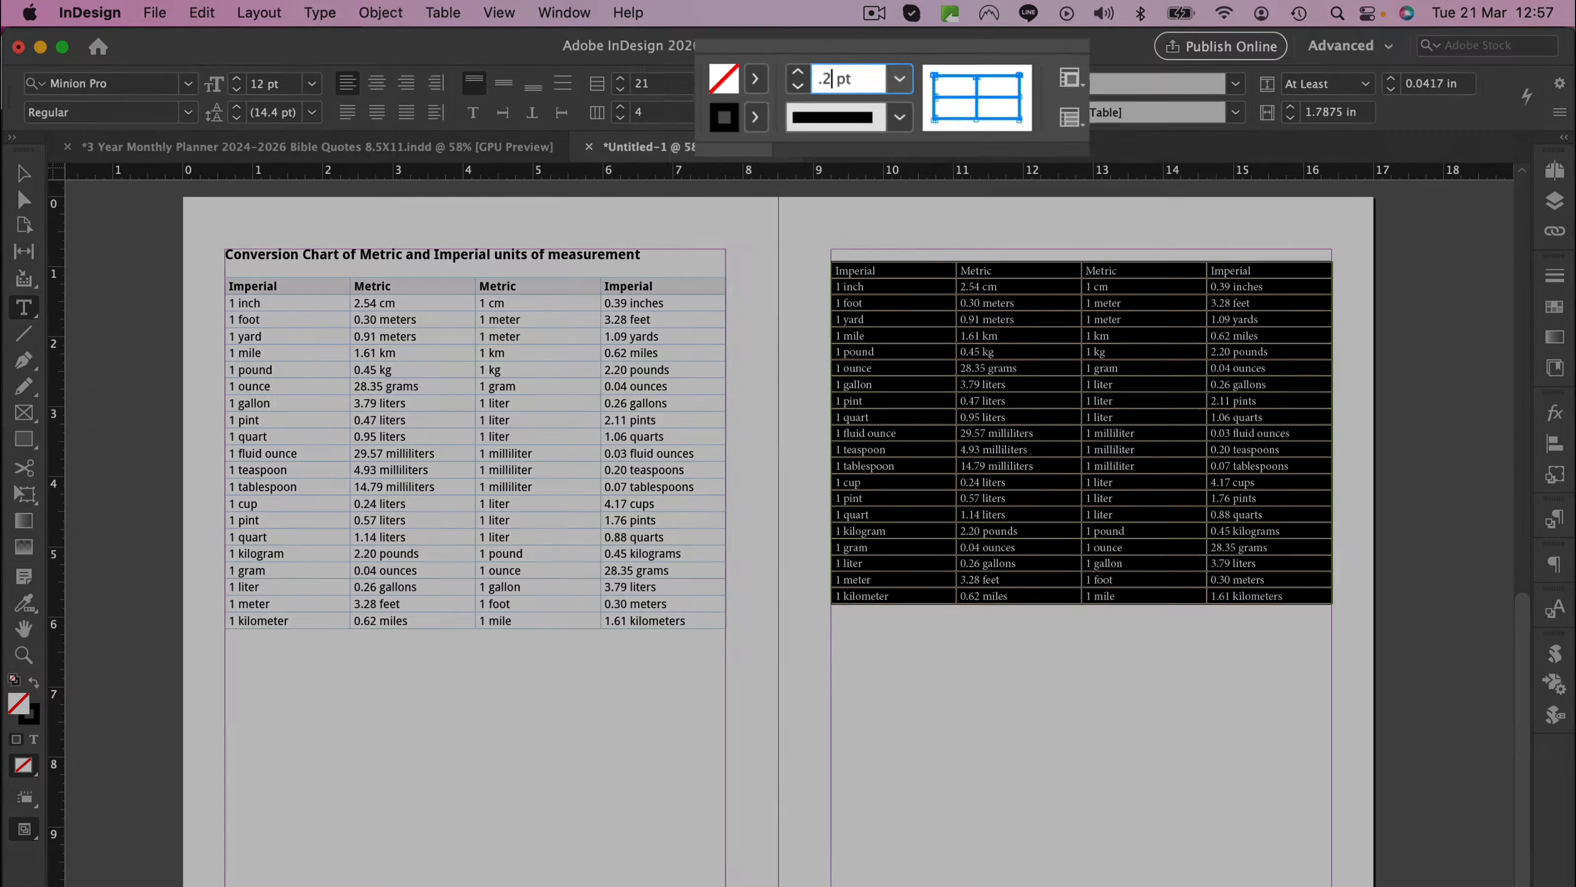
key("Return")
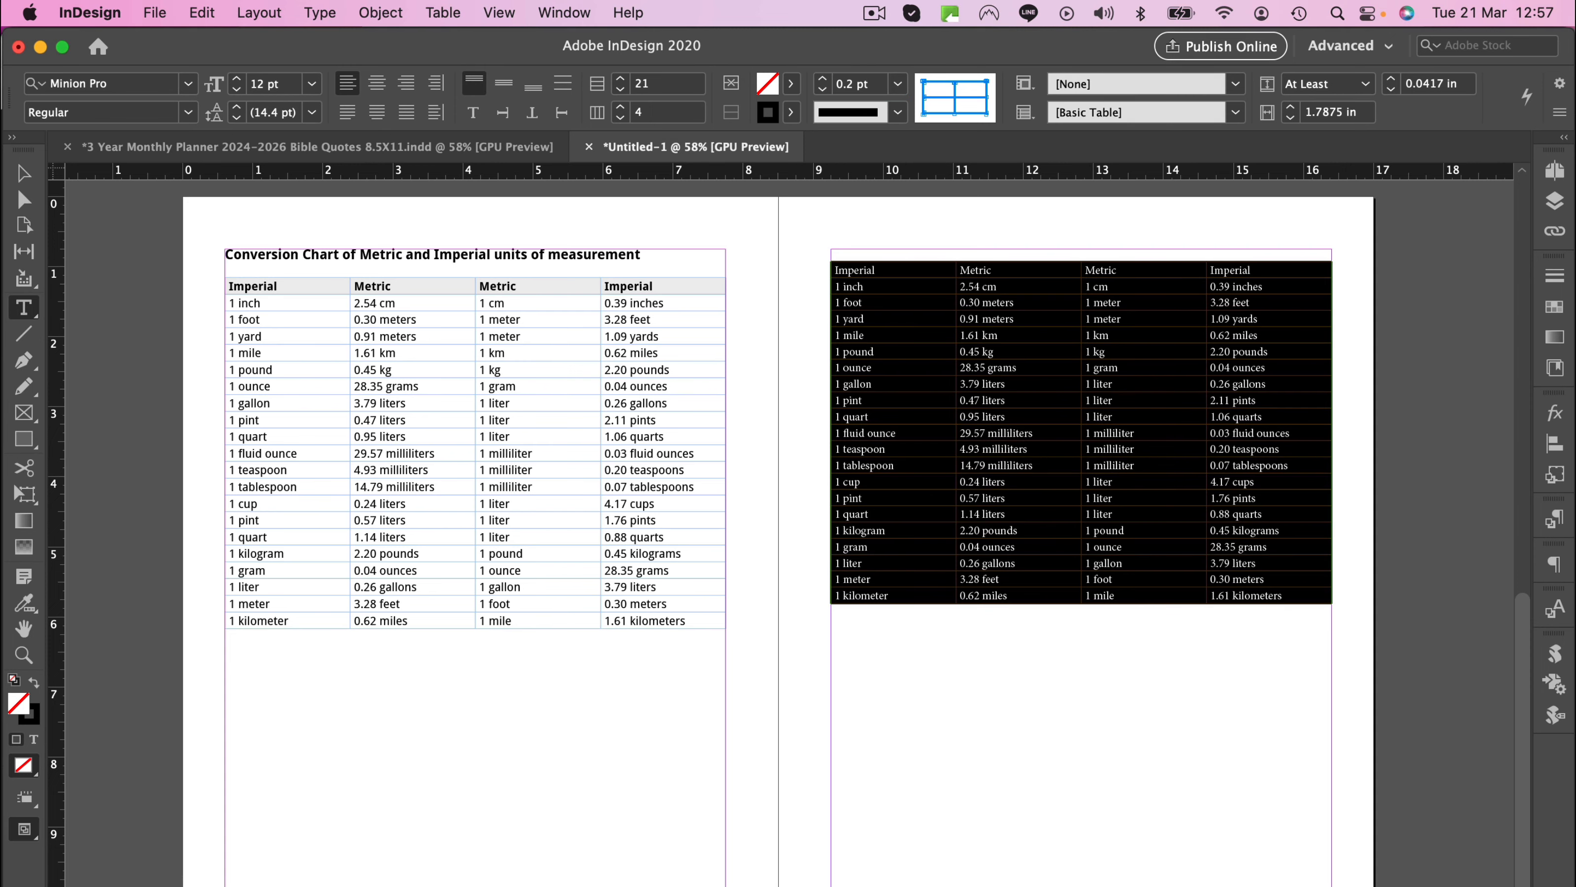
left_click(791, 112)
left_click(731, 138)
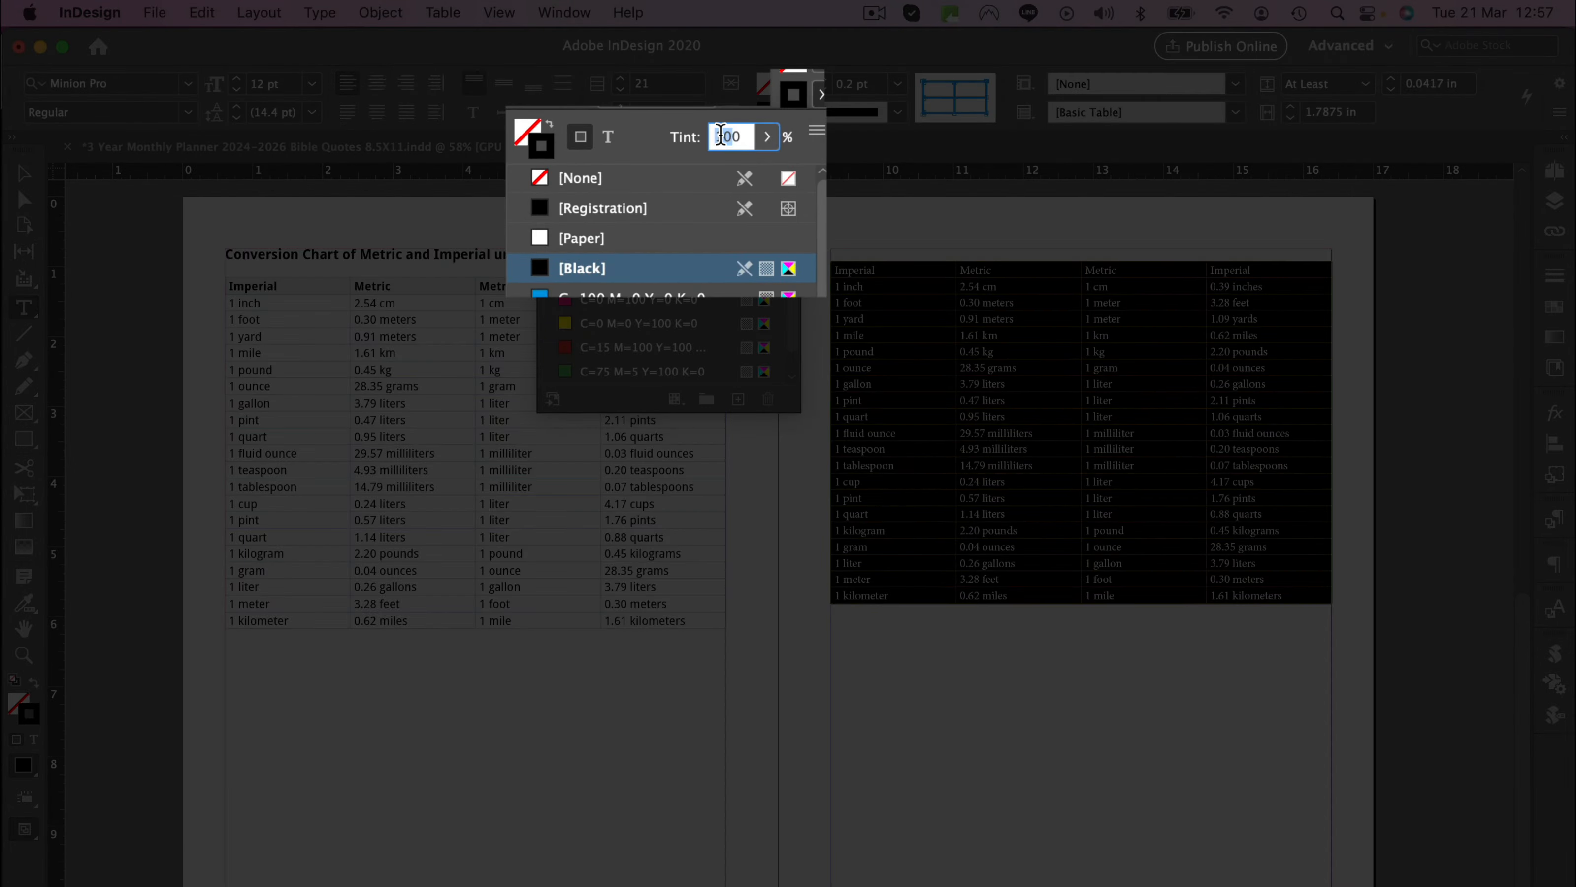
type("50")
key("Return")
Step: Make the new table's header row bold, fill it with a light tint of [Black], and check the table close up without guides
left_click(832, 269)
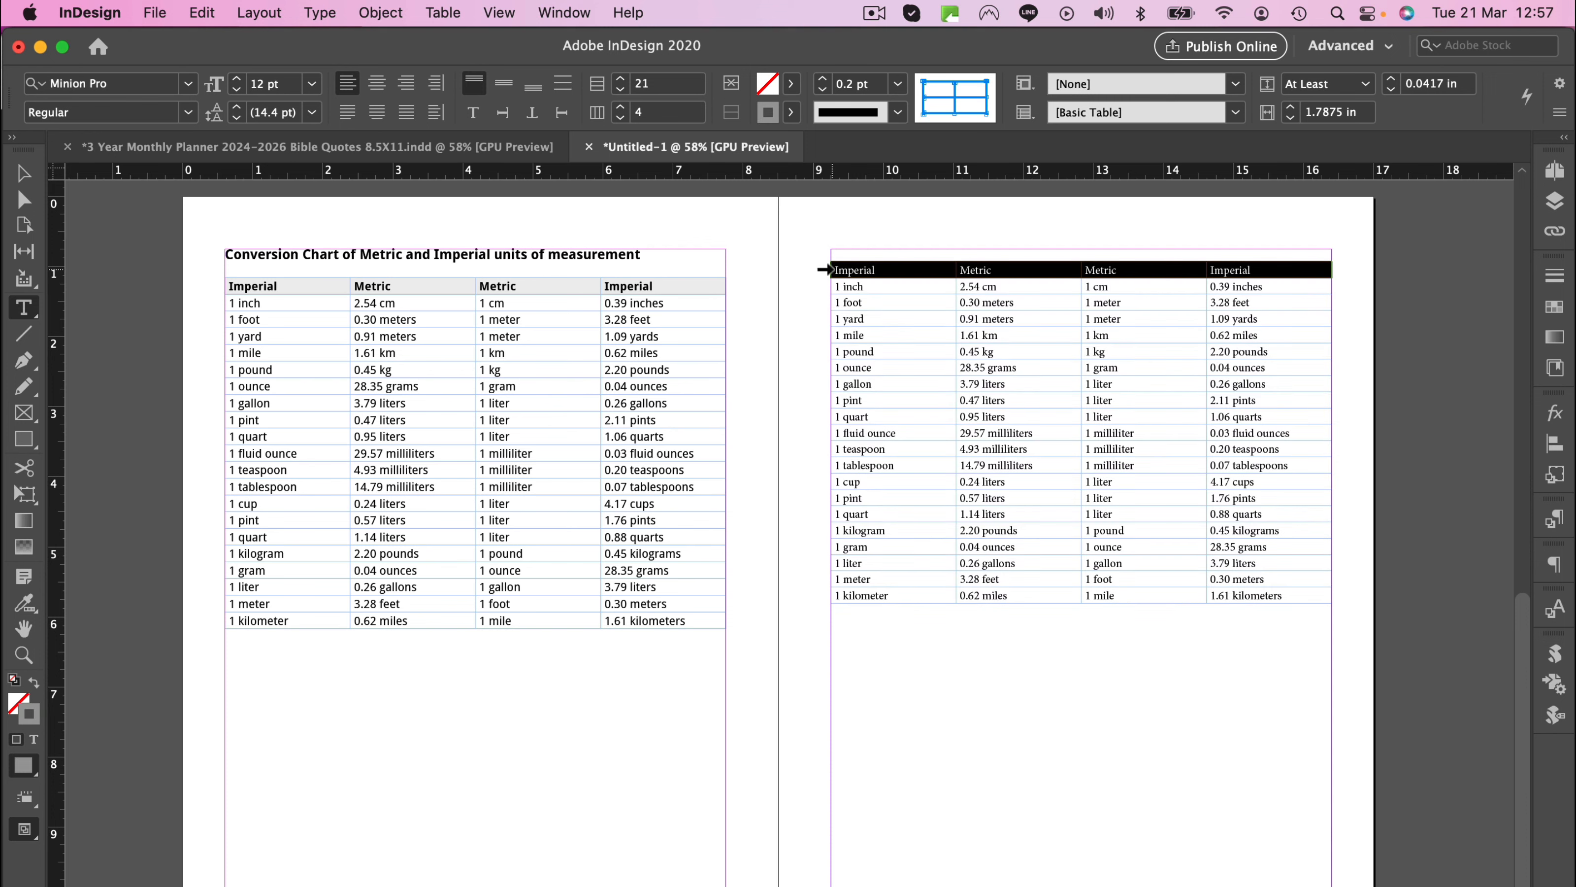
left_click(187, 112)
left_click(108, 320)
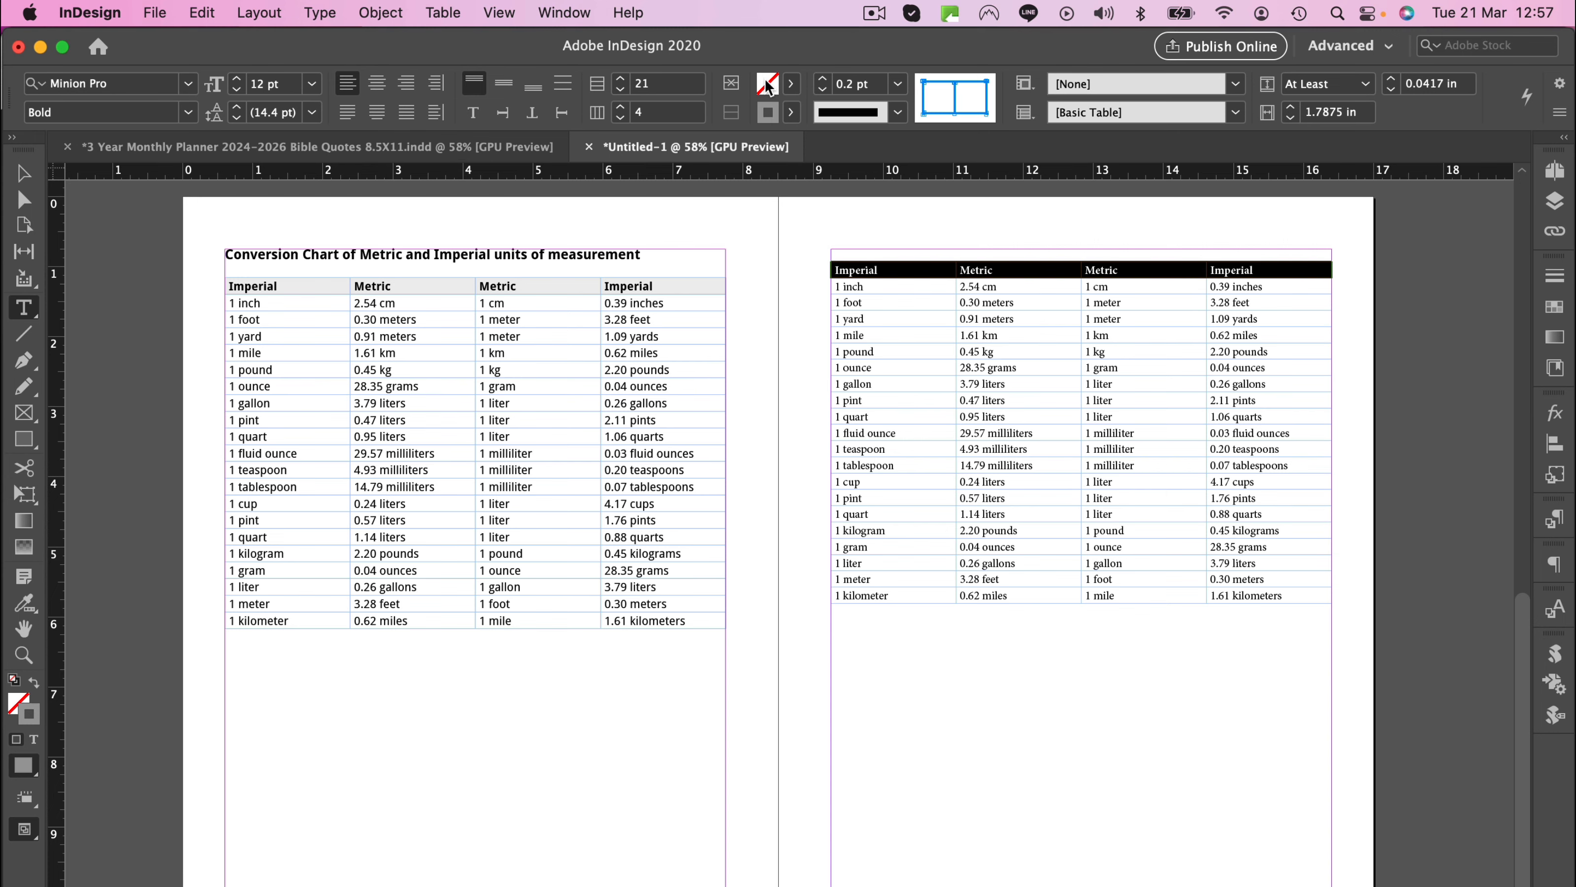
left_click(789, 85)
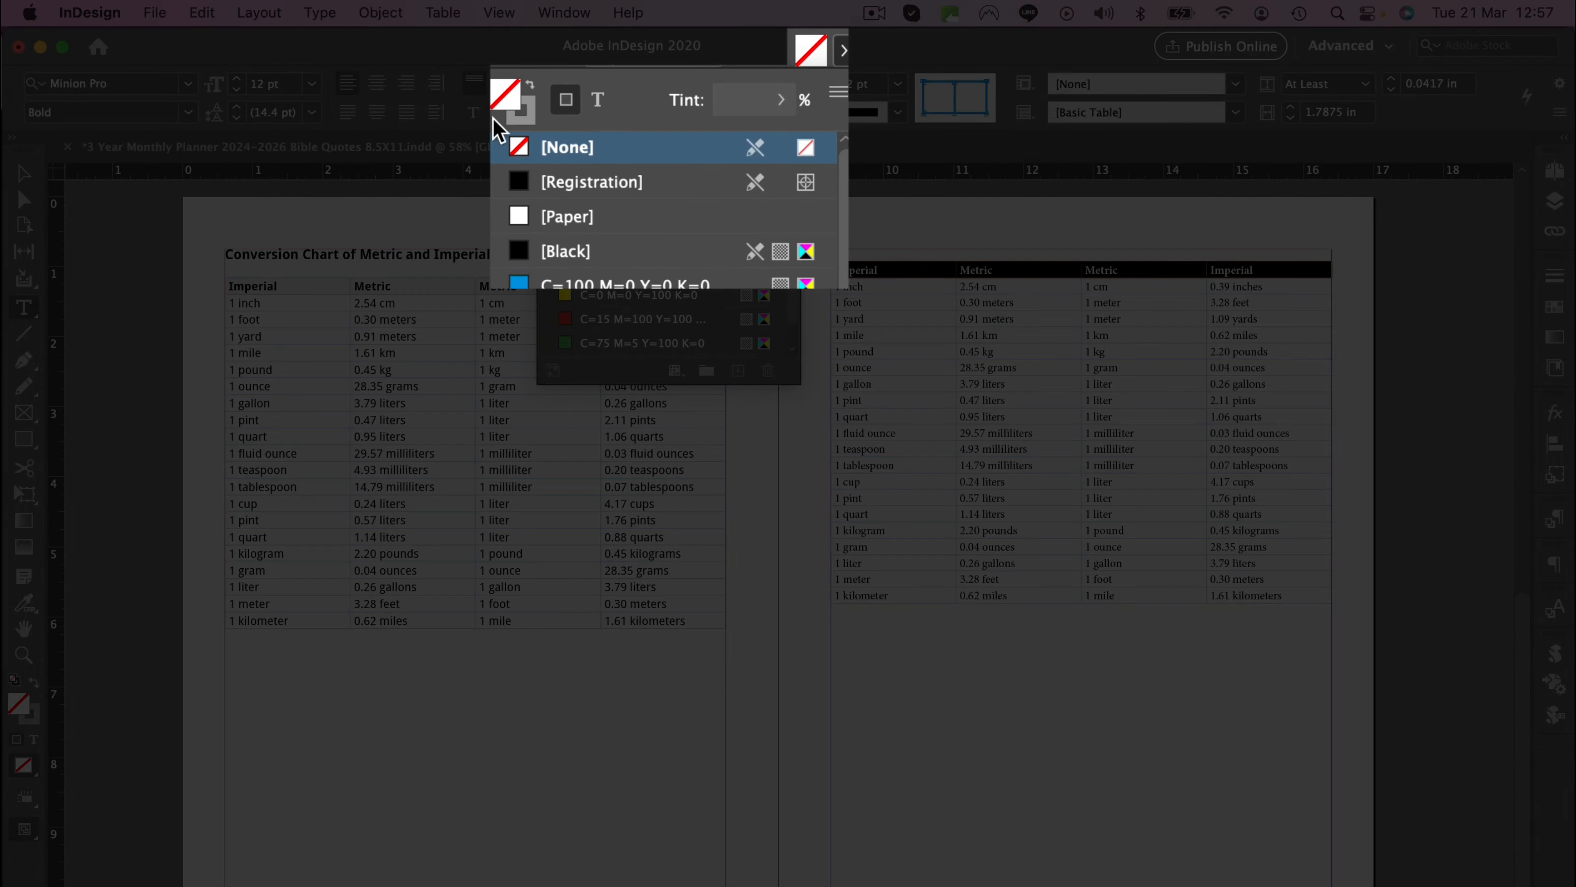
left_click(614, 223)
left_click(742, 99)
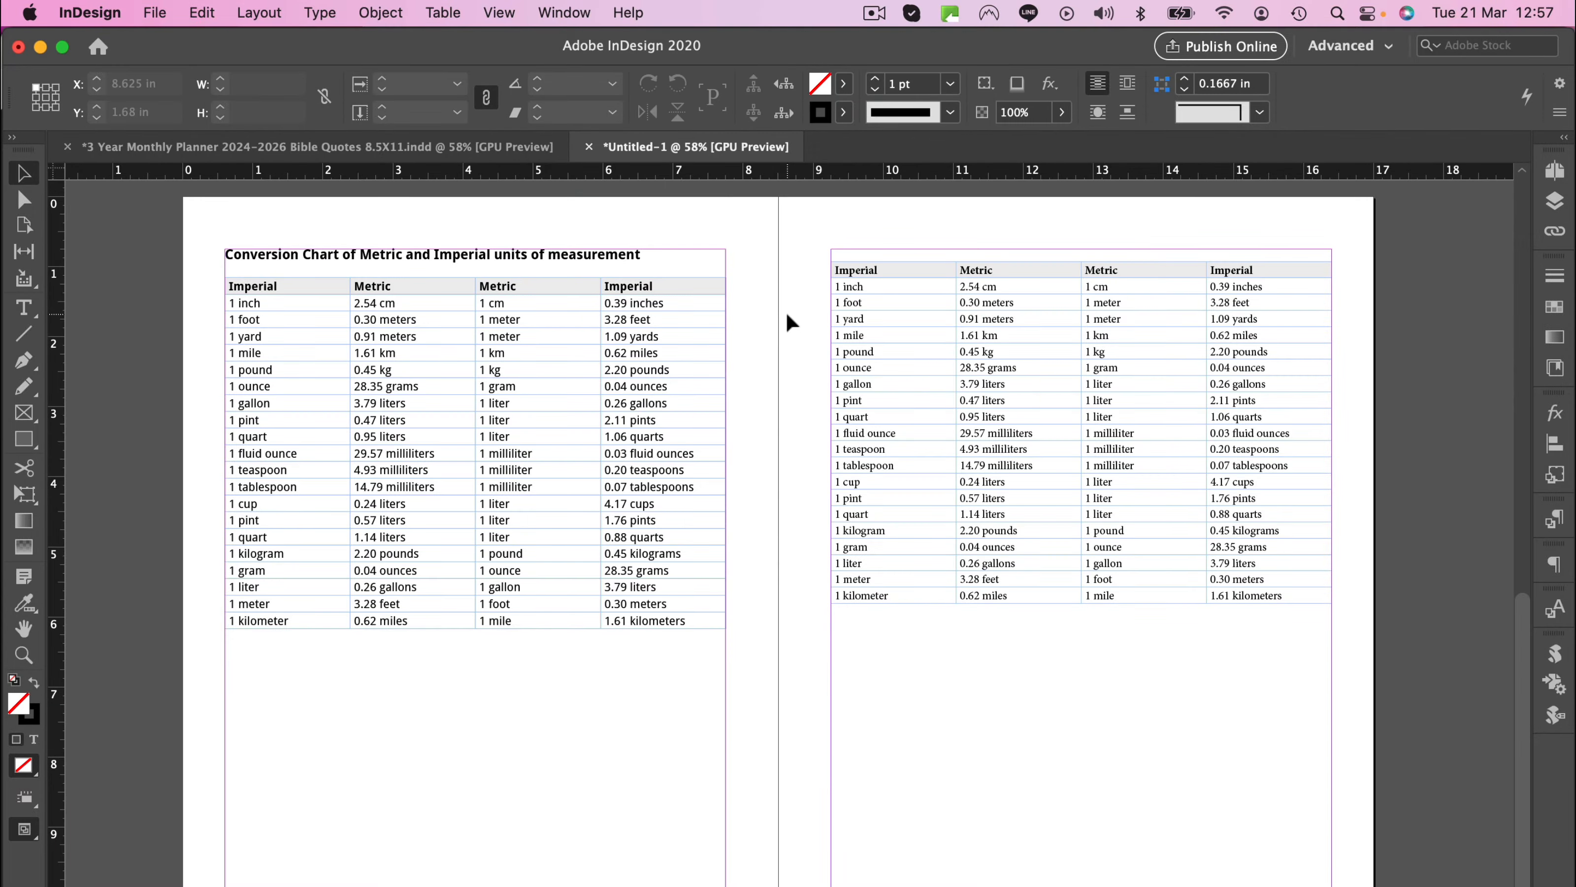
left_click(837, 263)
scroll(524, 419, "right", 5)
left_click(192, 336)
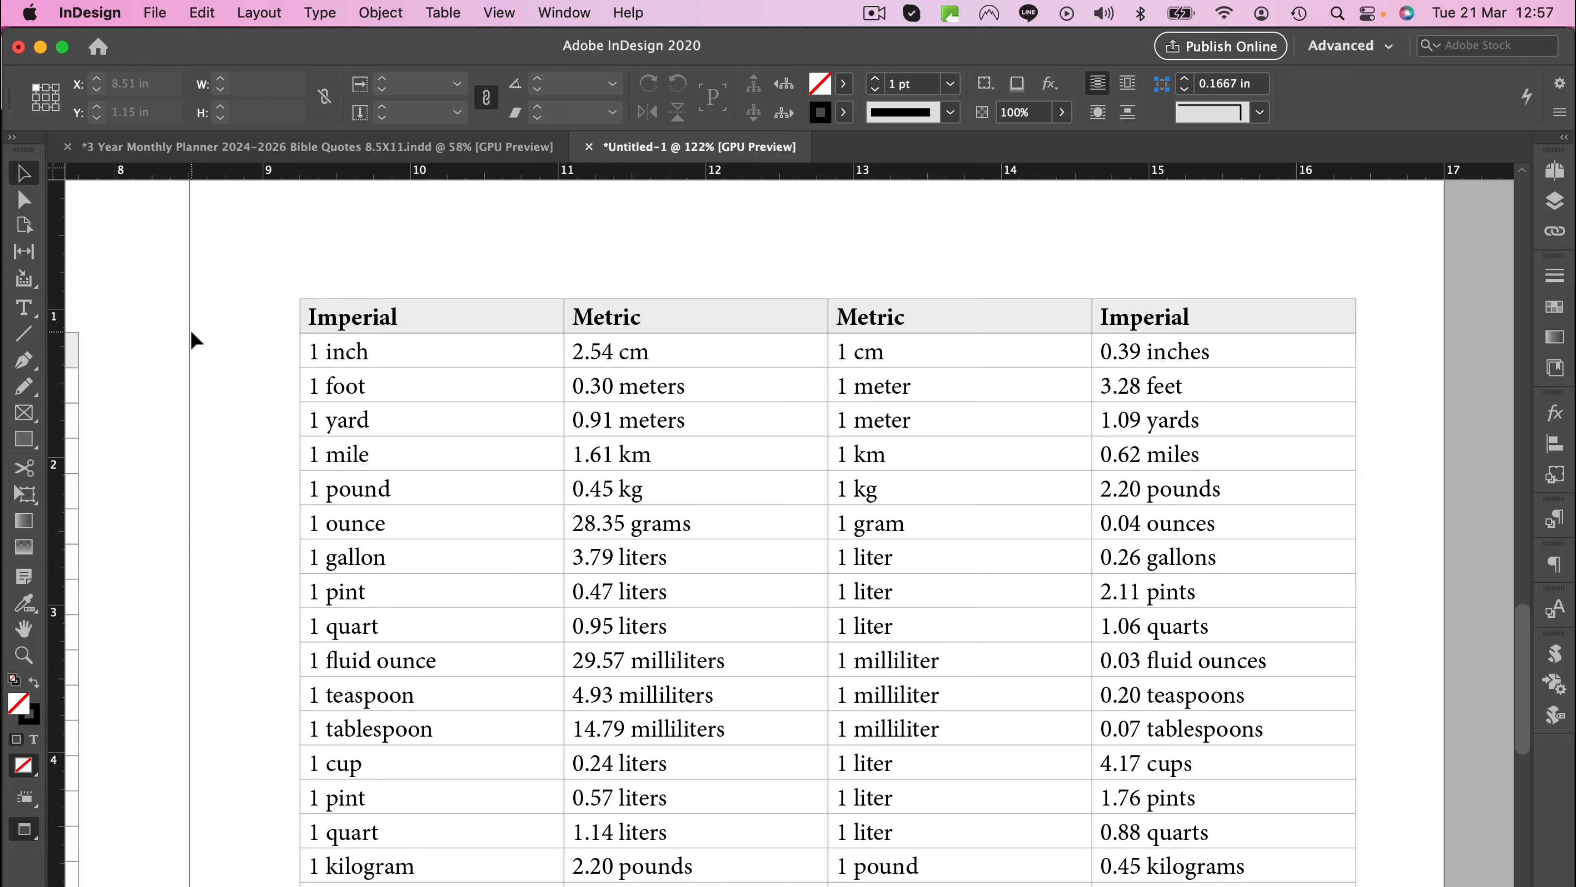